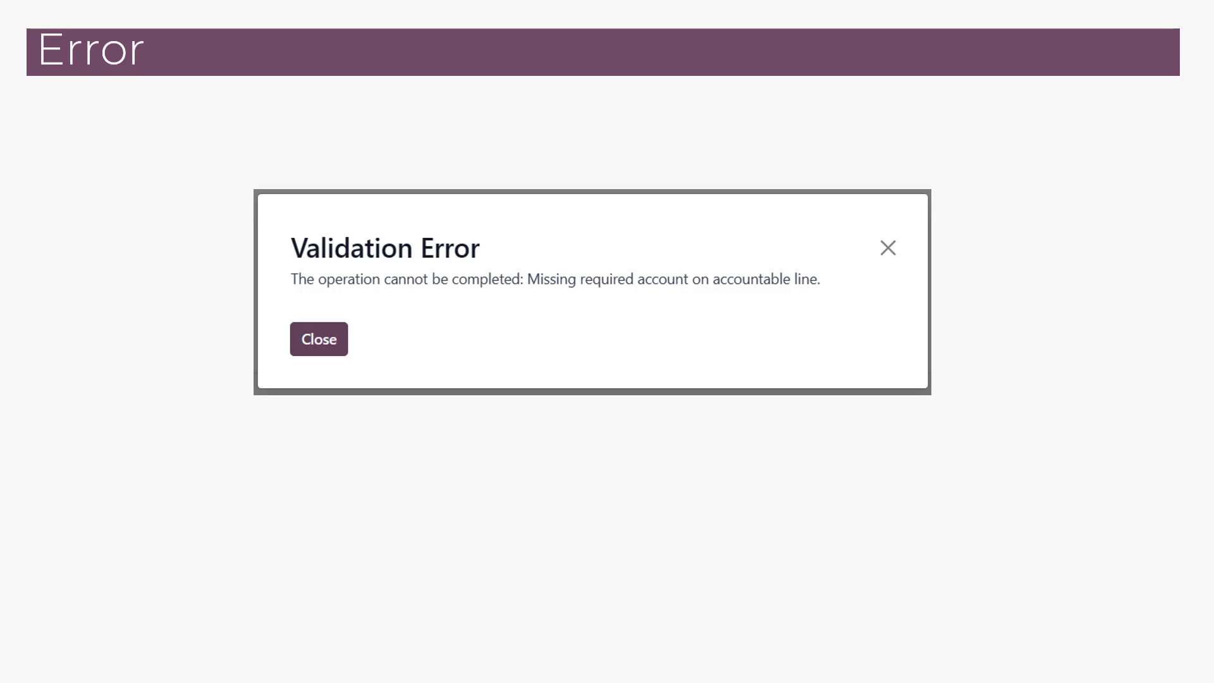
# Switch from the slides to the Edge window showing the Odoo apps home menu
pyautogui.hotkey('alt', 'Tab')
pyautogui.hotkey('alt', 'Tab')
pyautogui.hotkey('alt', 'Tab')
pyautogui.hotkey('alt', 'Tab')
pyautogui.hotkey('alt', 'Tab')
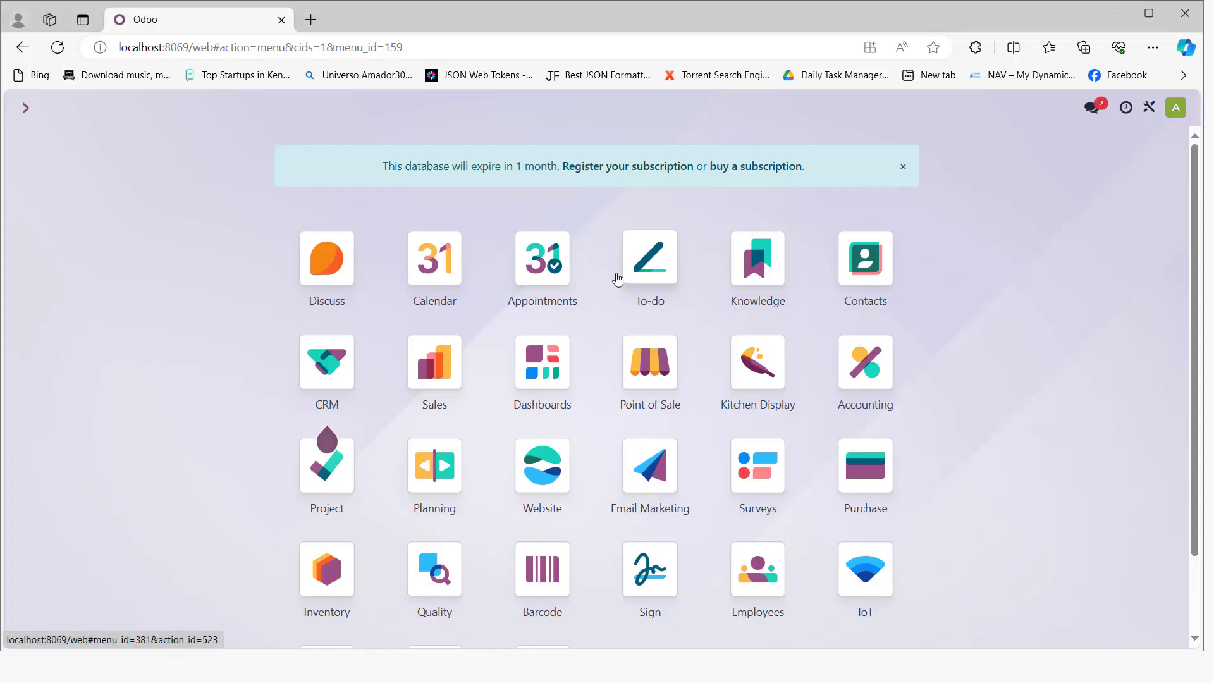
# Open a new Restaurant POS session as the Administrator cashier with zero opening cash
pyautogui.click(653, 368)
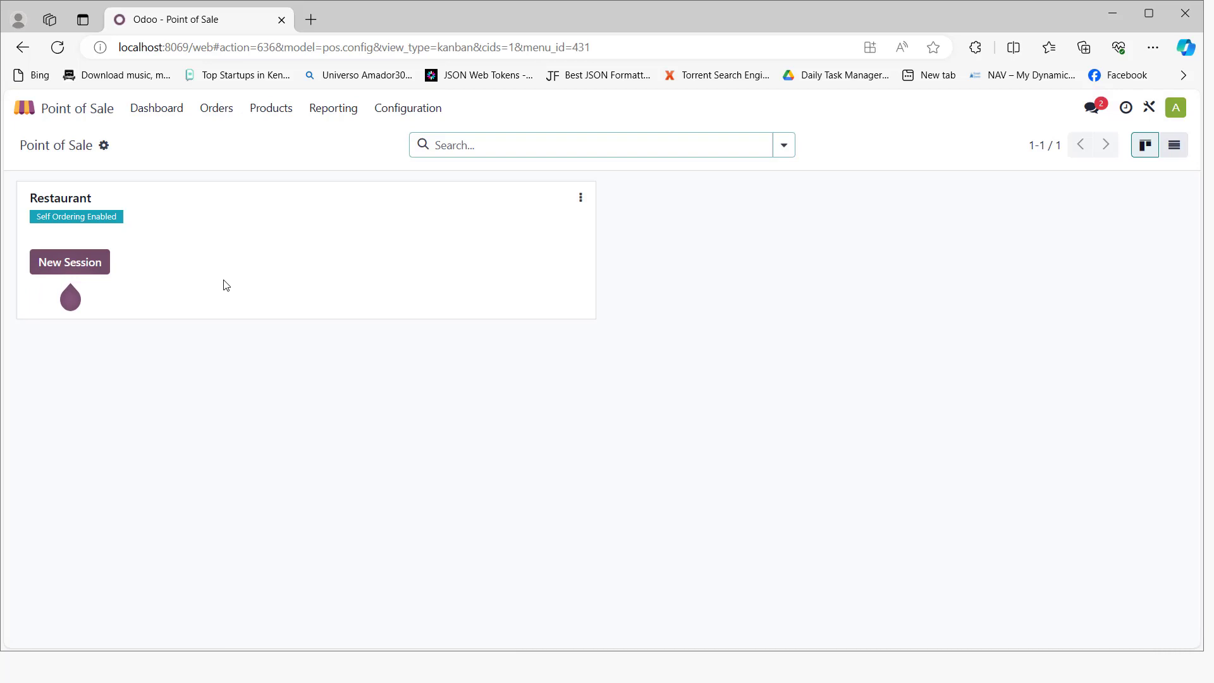
pyautogui.click(106, 265)
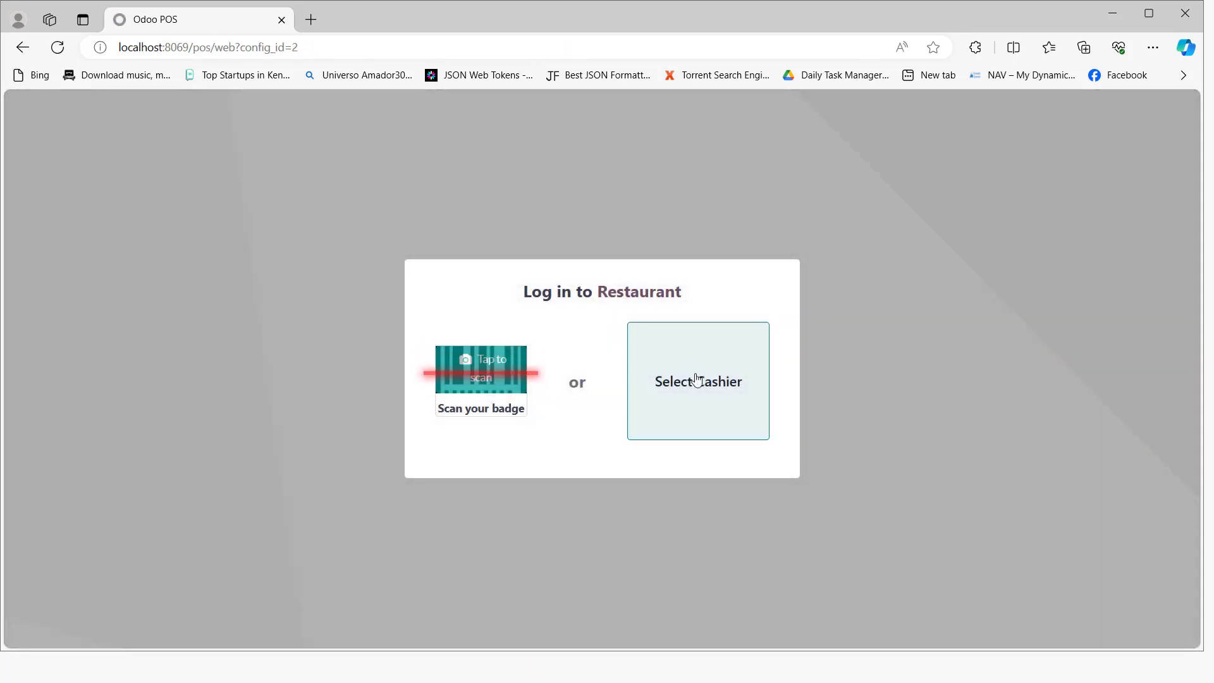
pyautogui.click(696, 380)
pyautogui.click(498, 364)
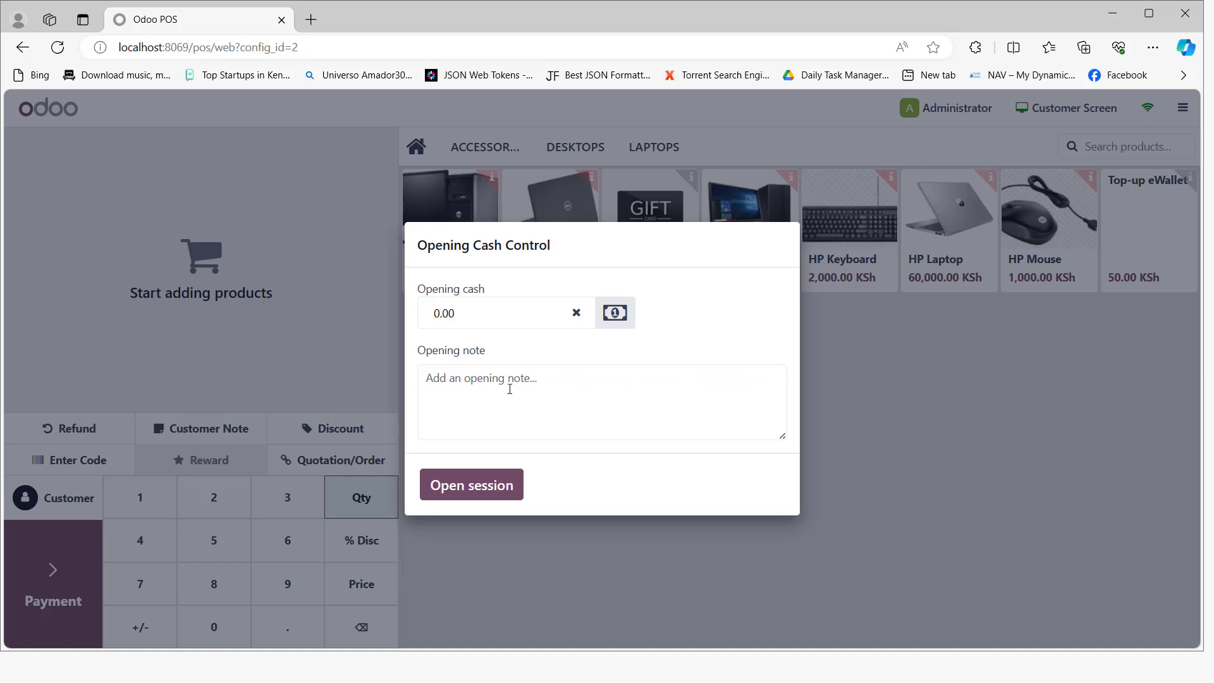
pyautogui.click(473, 483)
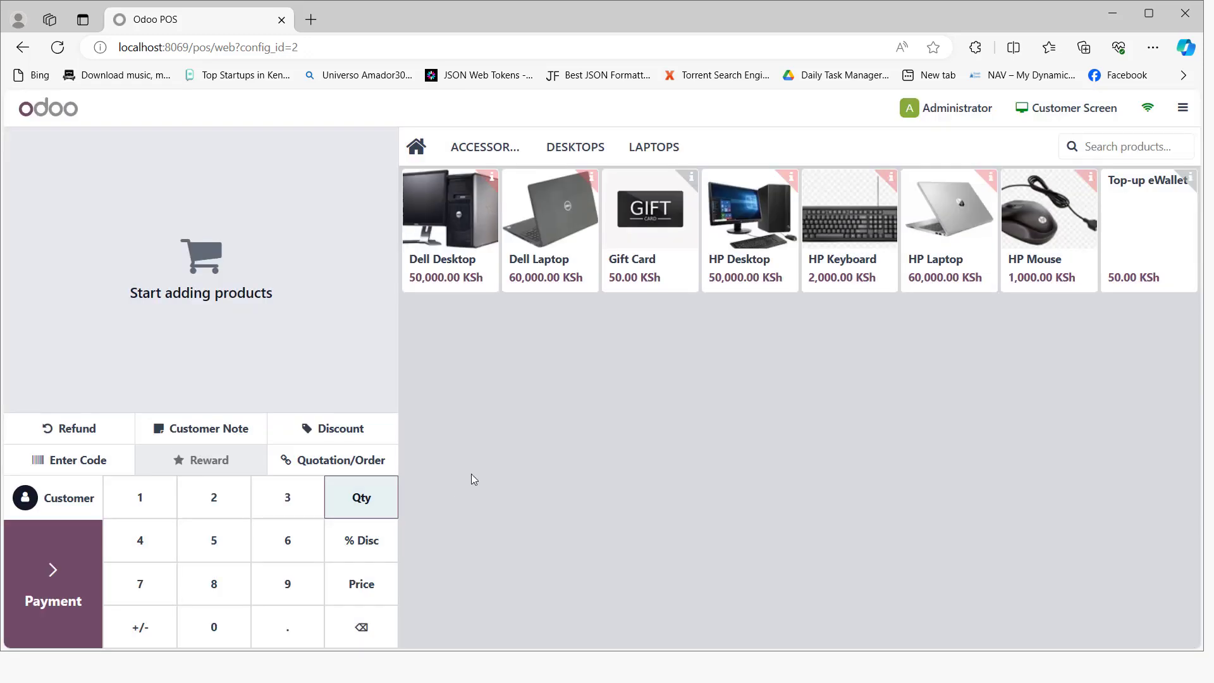
# Sell an HP Keyboard and HP Mouse for 3,480.00 KSh, paid fully in cash
pyautogui.click(841, 263)
pyautogui.click(1073, 271)
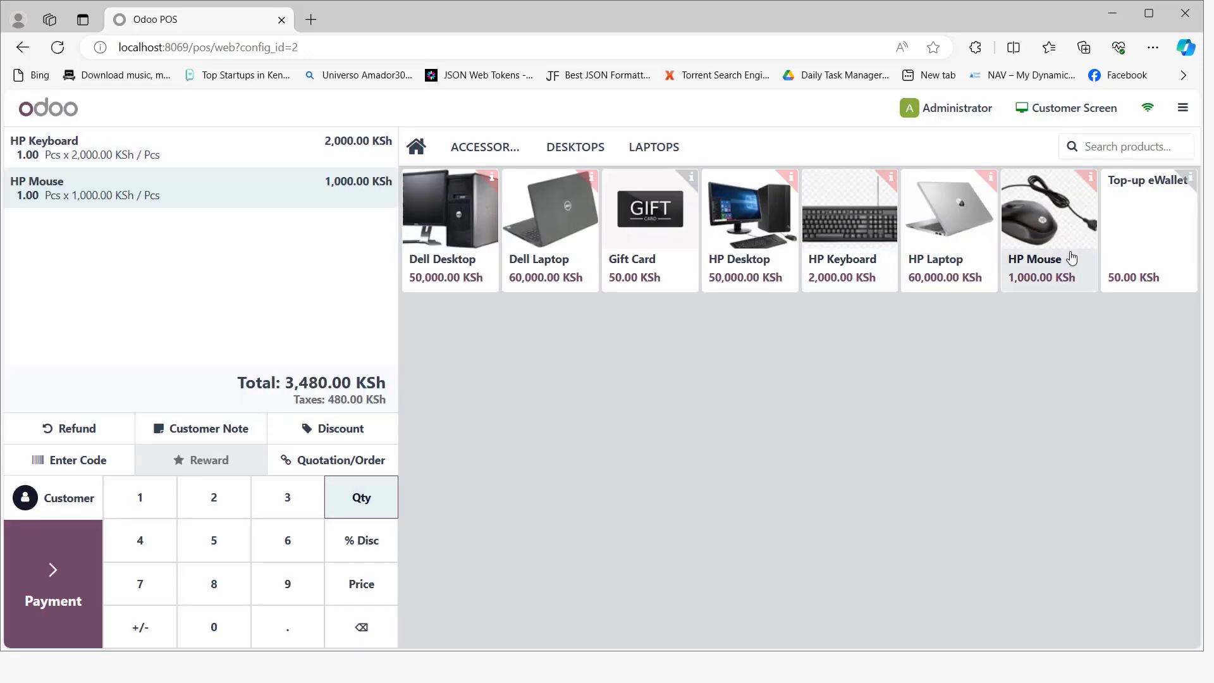
pyautogui.click(51, 571)
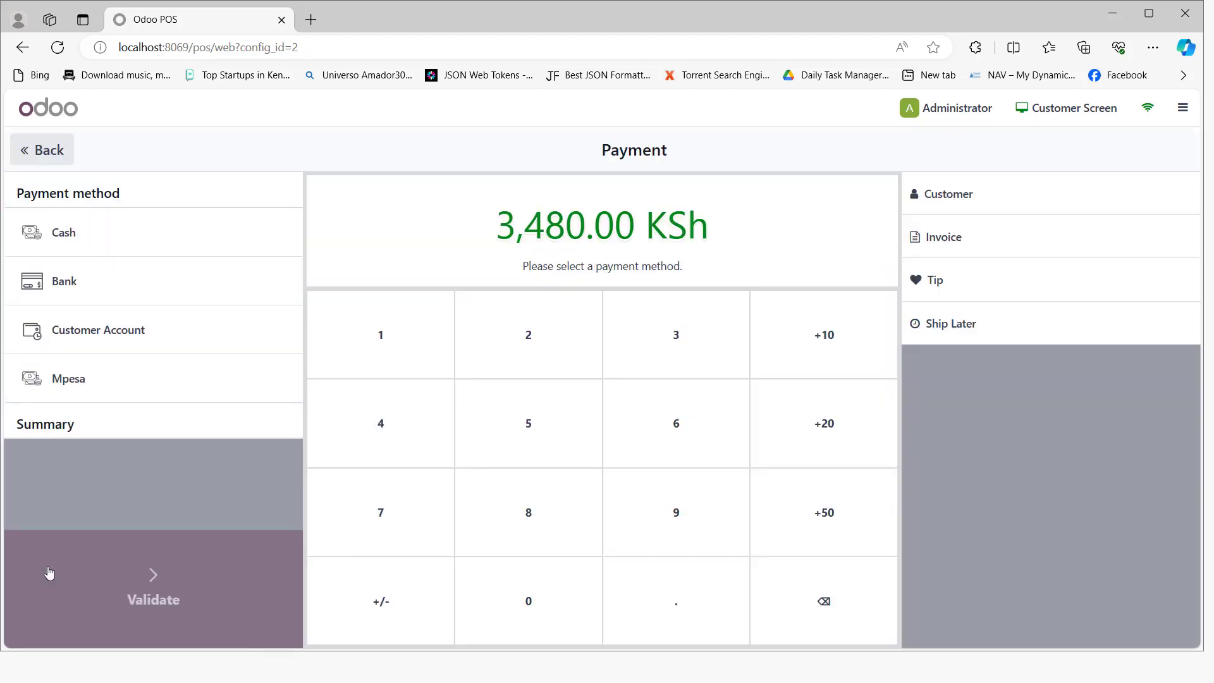
pyautogui.click(90, 236)
pyautogui.click(151, 578)
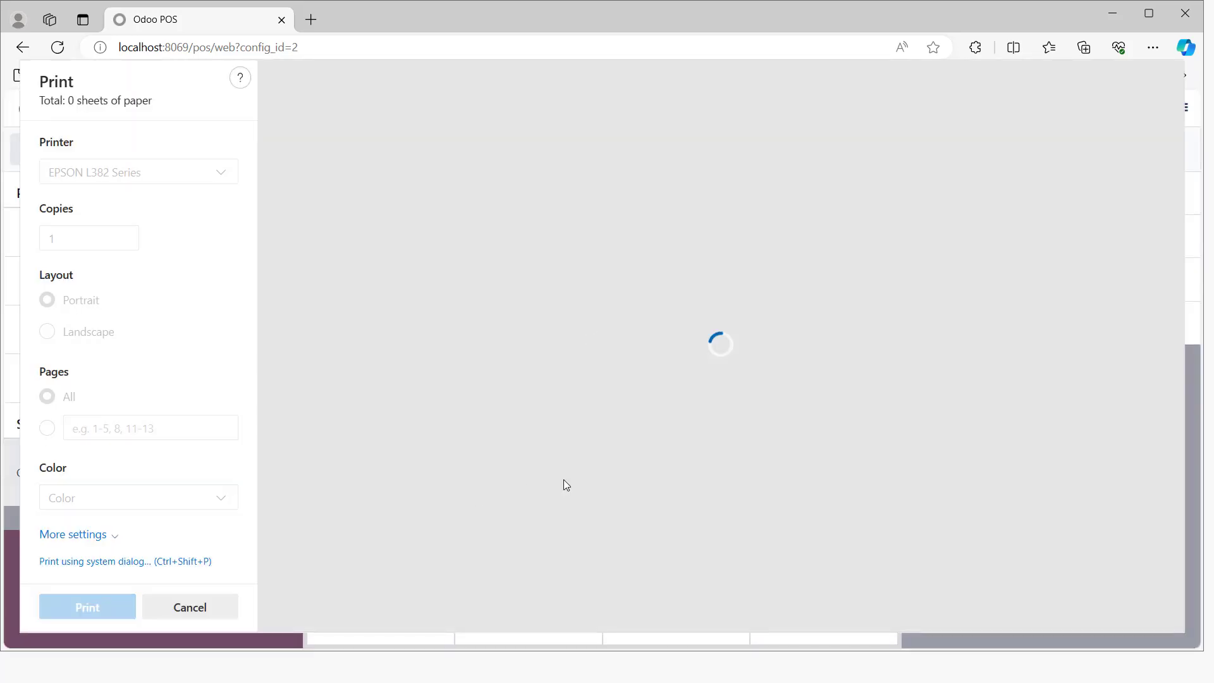
pyautogui.press('Escape')
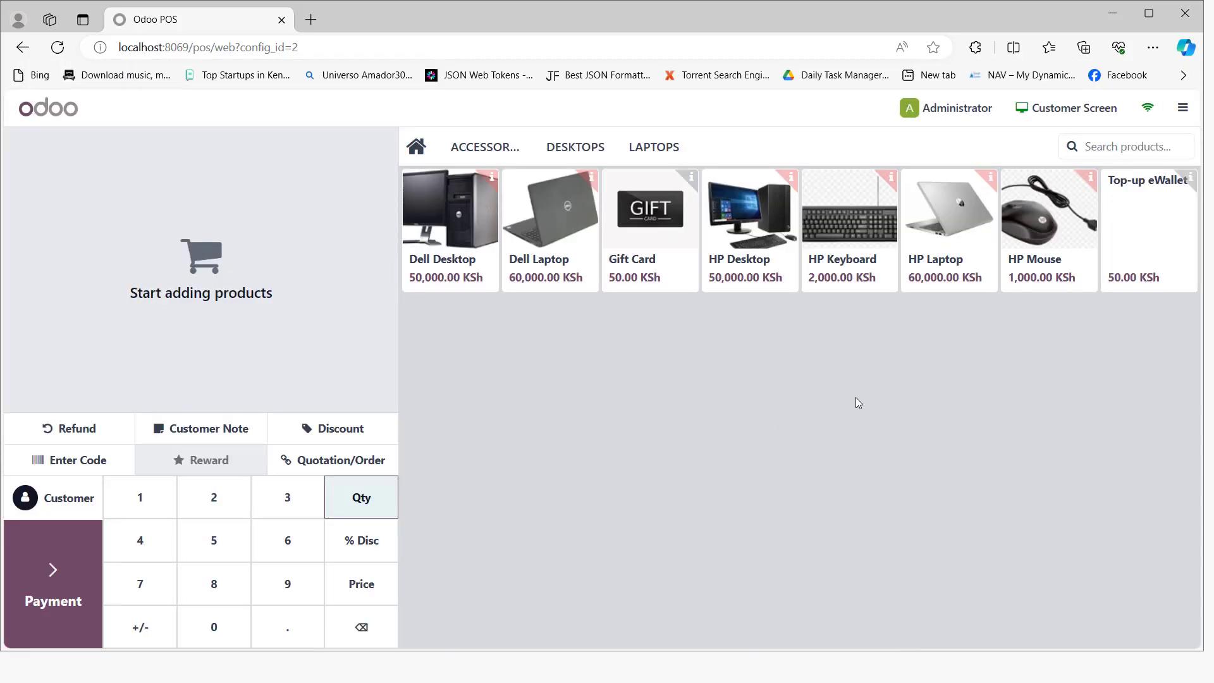
# Try closing the POS session with 3,480 counted cash, then accept the error to reach the back end
pyautogui.click(1182, 108)
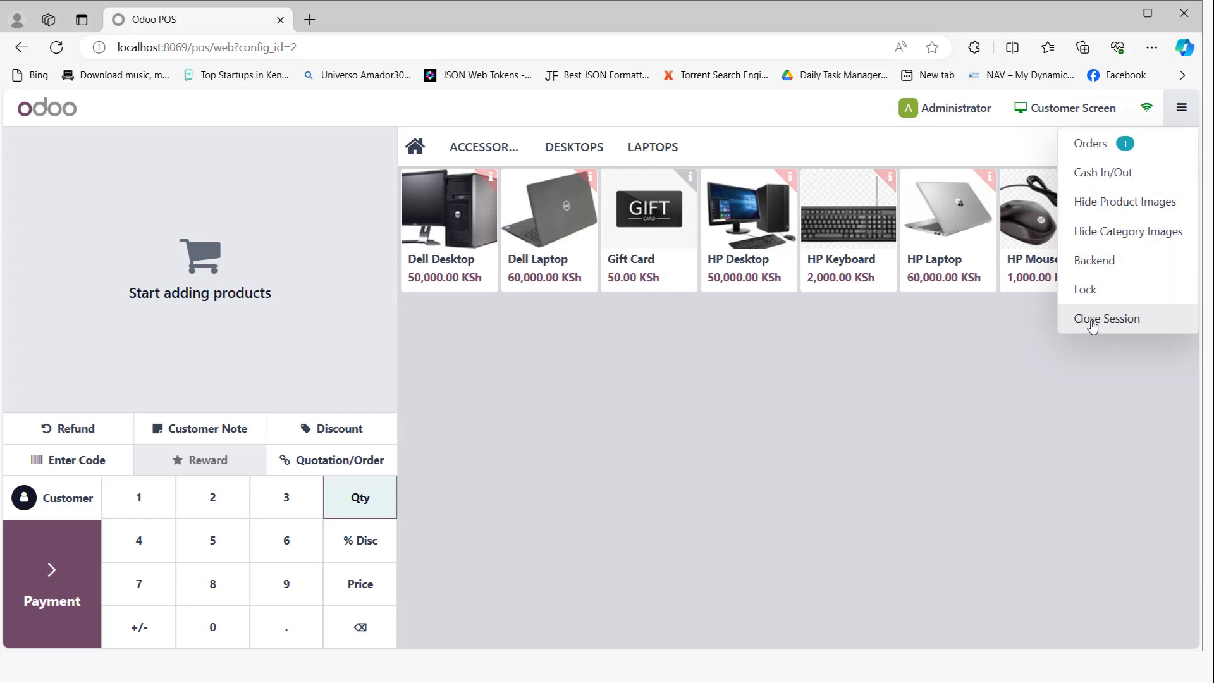
pyautogui.click(879, 295)
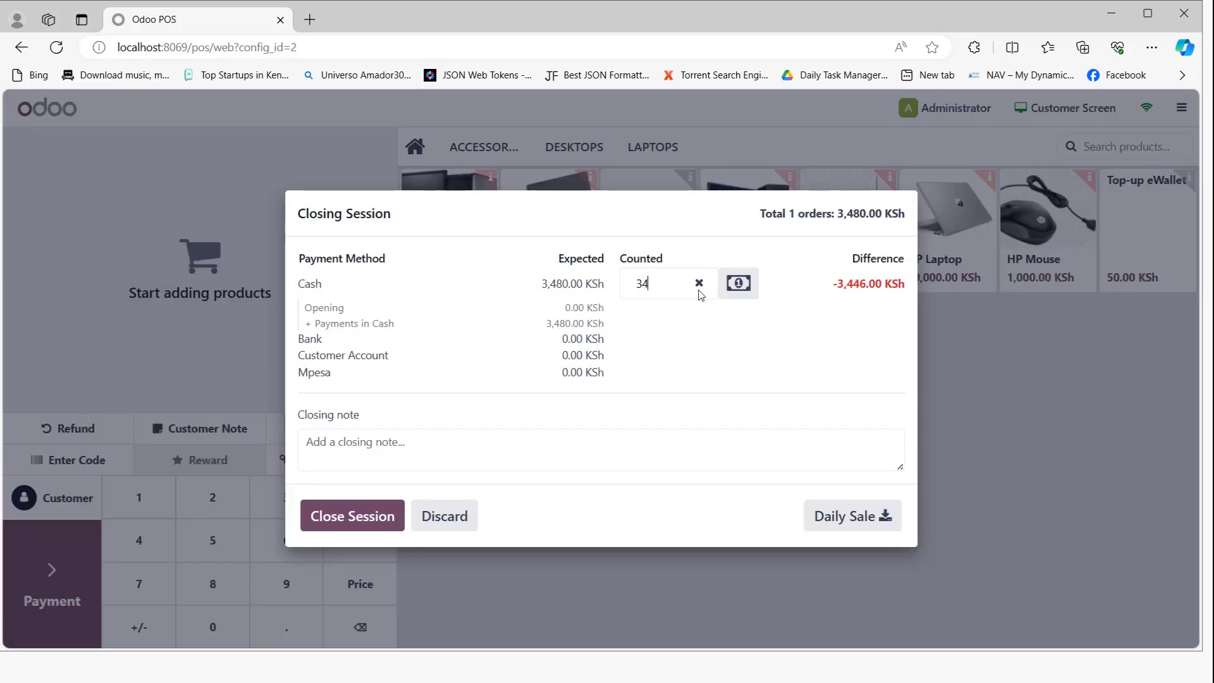
pyautogui.write('80')
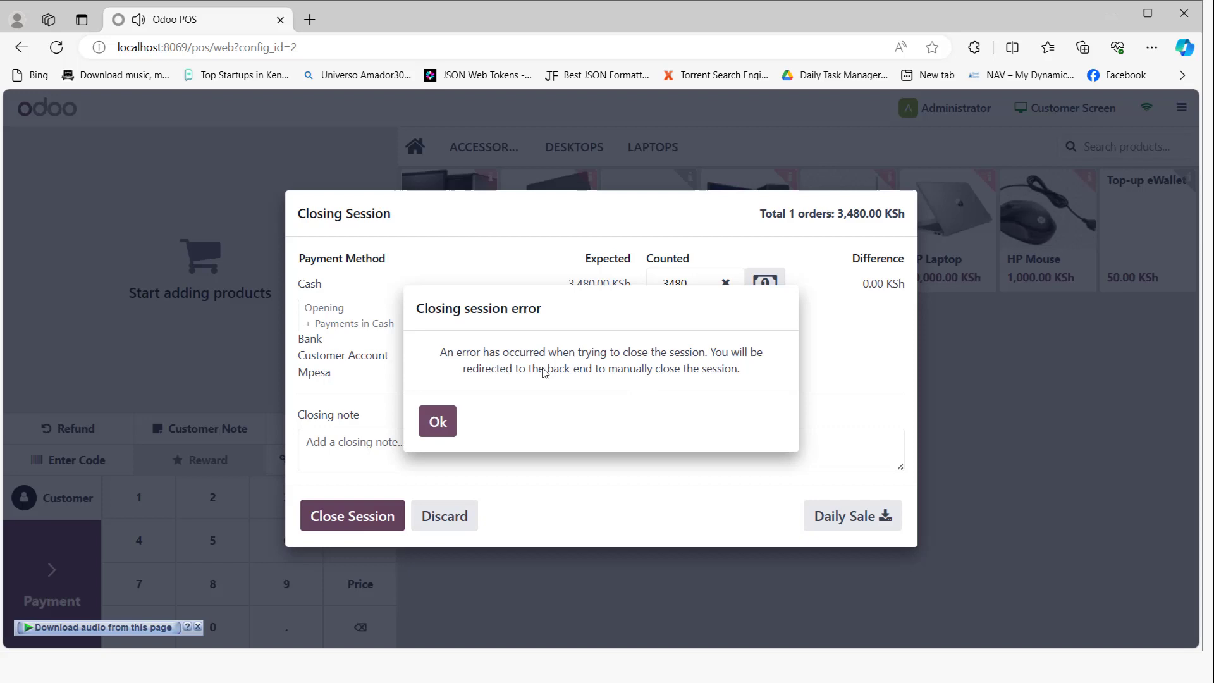
pyautogui.click(438, 422)
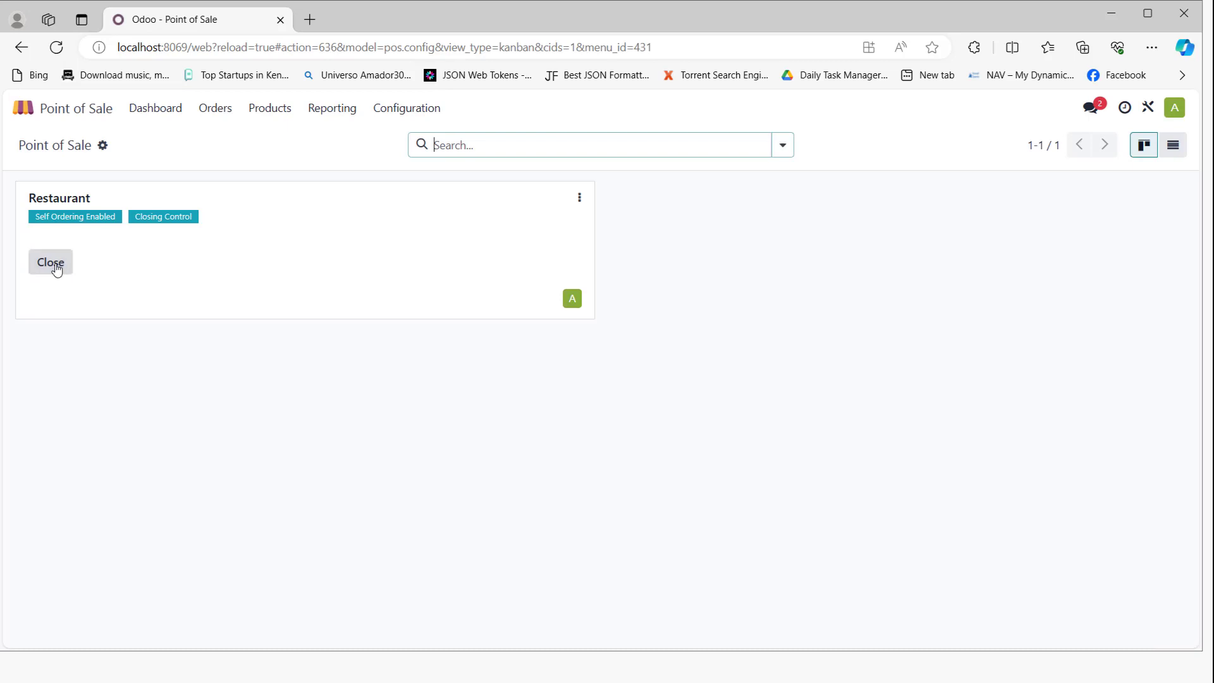
# Attempt Close Session & Post Entries on POS/00001, dismiss the missing-account error, and return home
pyautogui.click(56, 266)
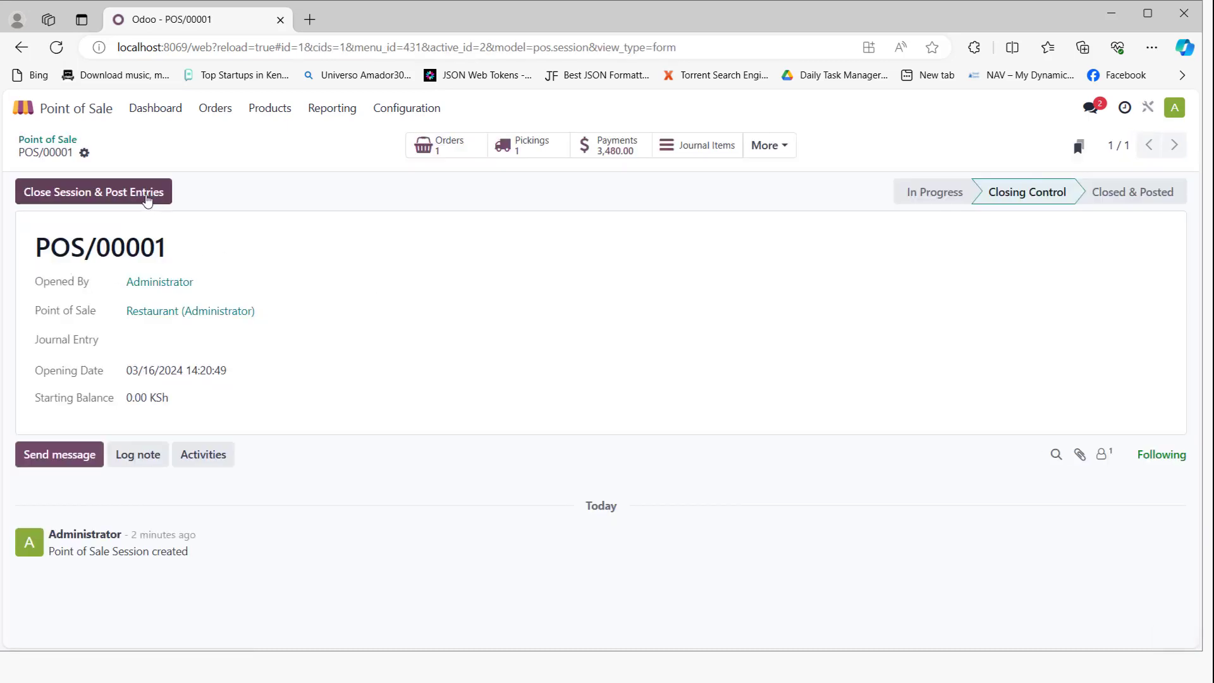
pyautogui.click(146, 199)
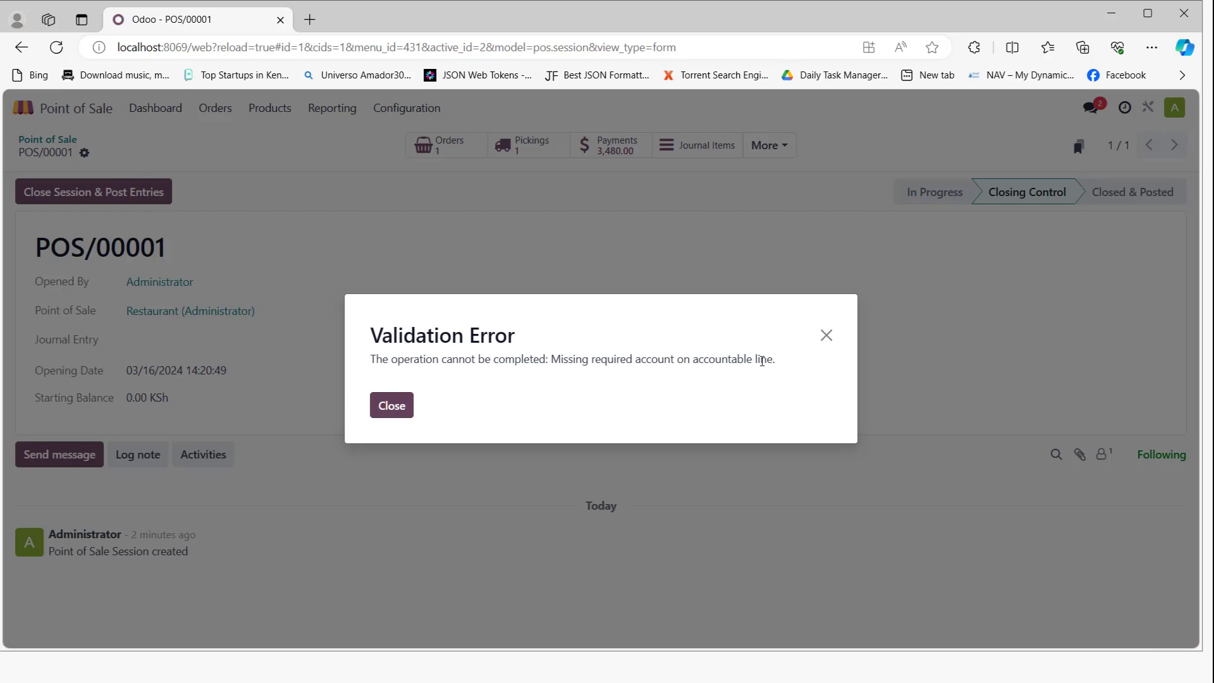
pyautogui.click(396, 405)
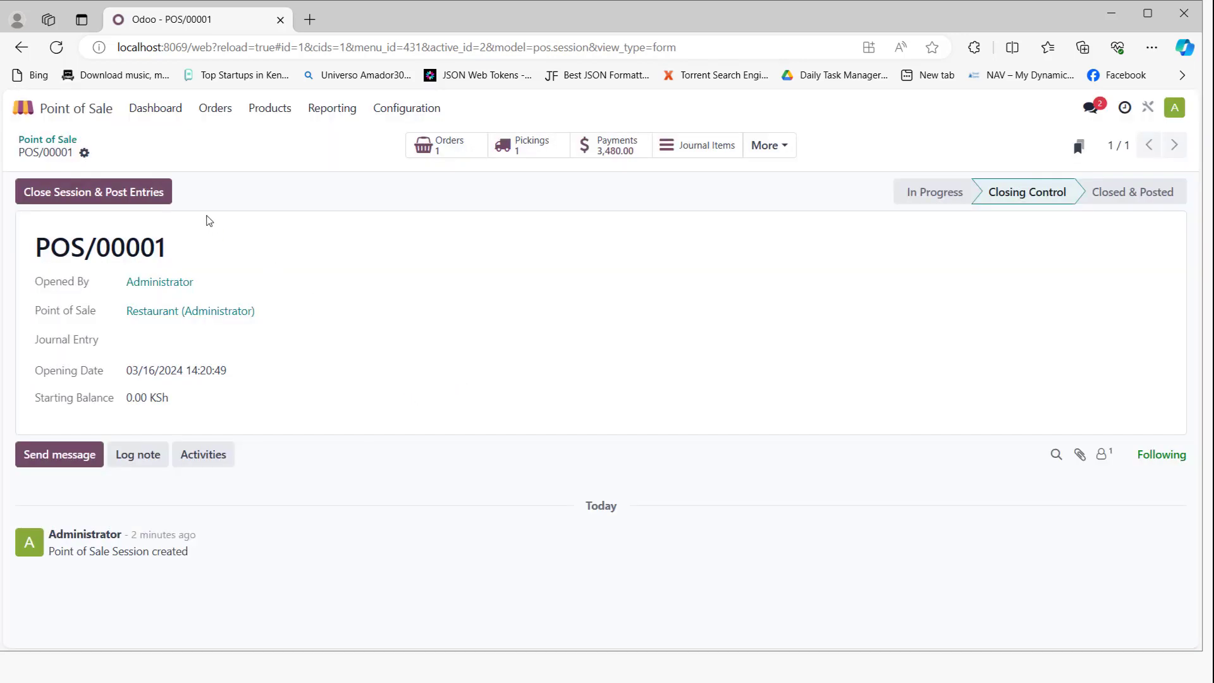
pyautogui.click(24, 109)
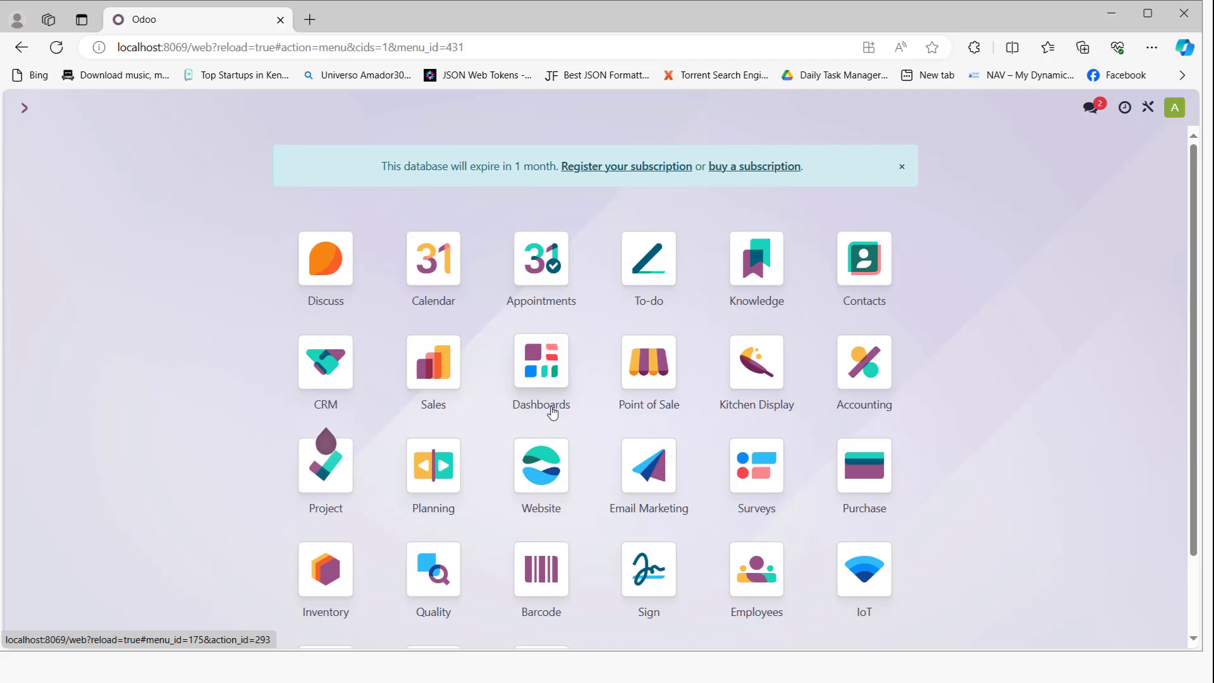
pyautogui.write('companies')
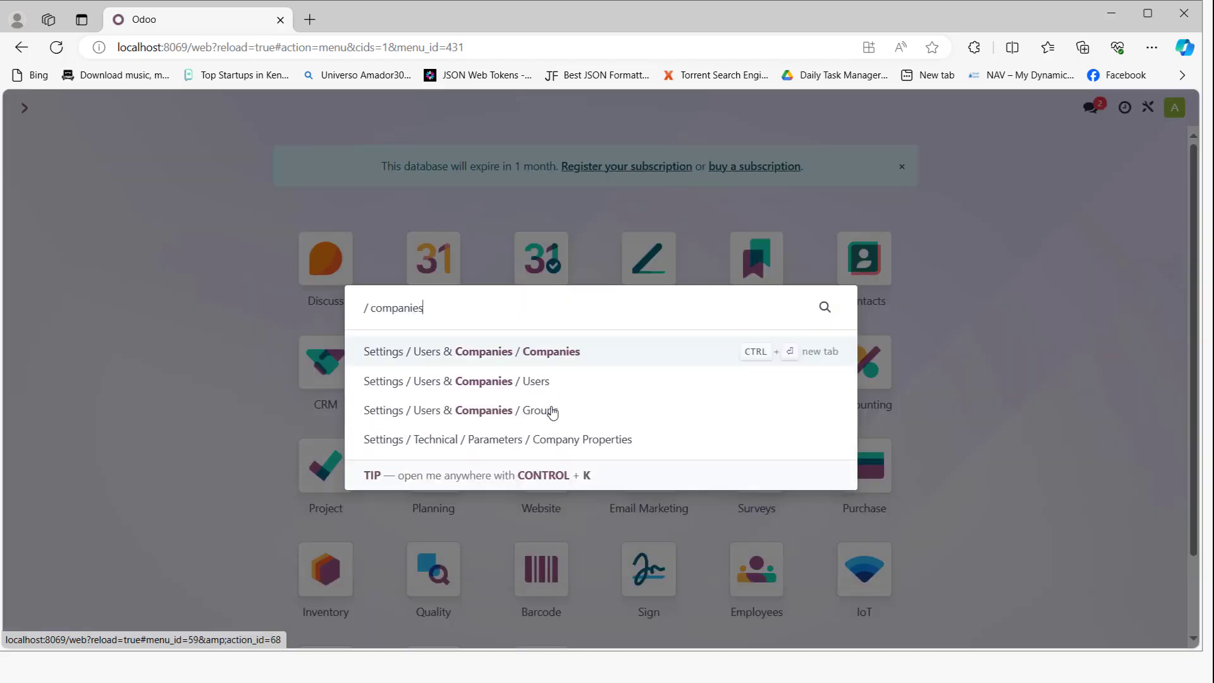
pyautogui.click(549, 353)
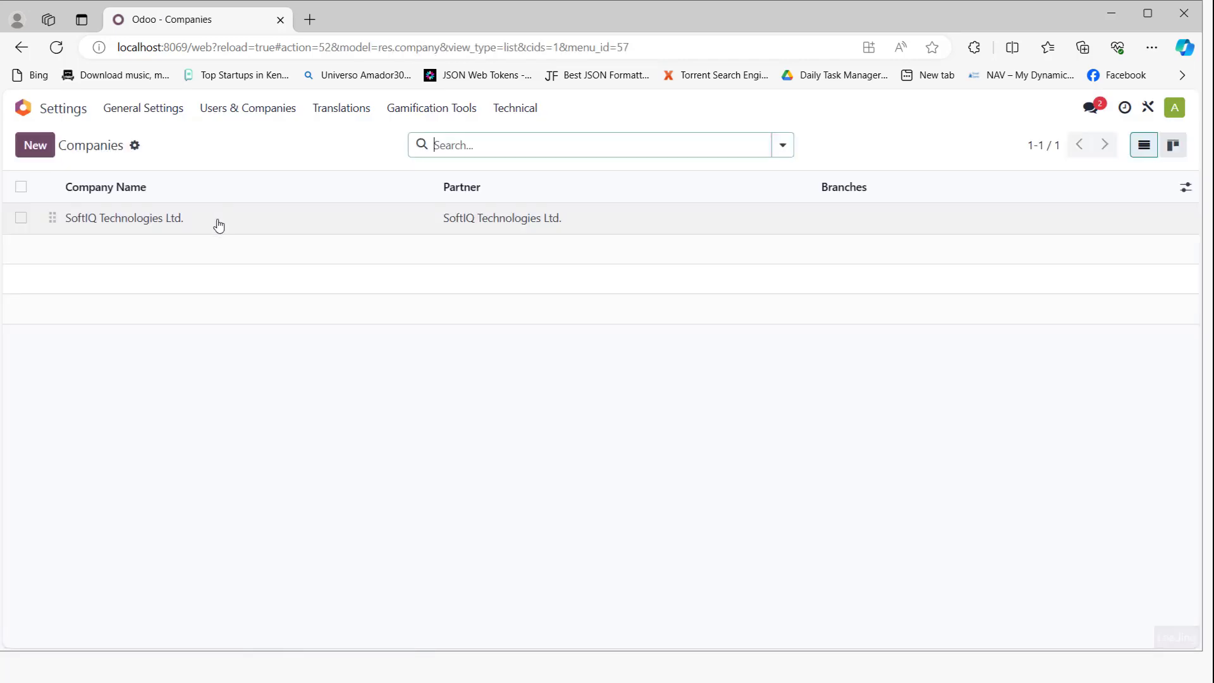
pyautogui.click(159, 223)
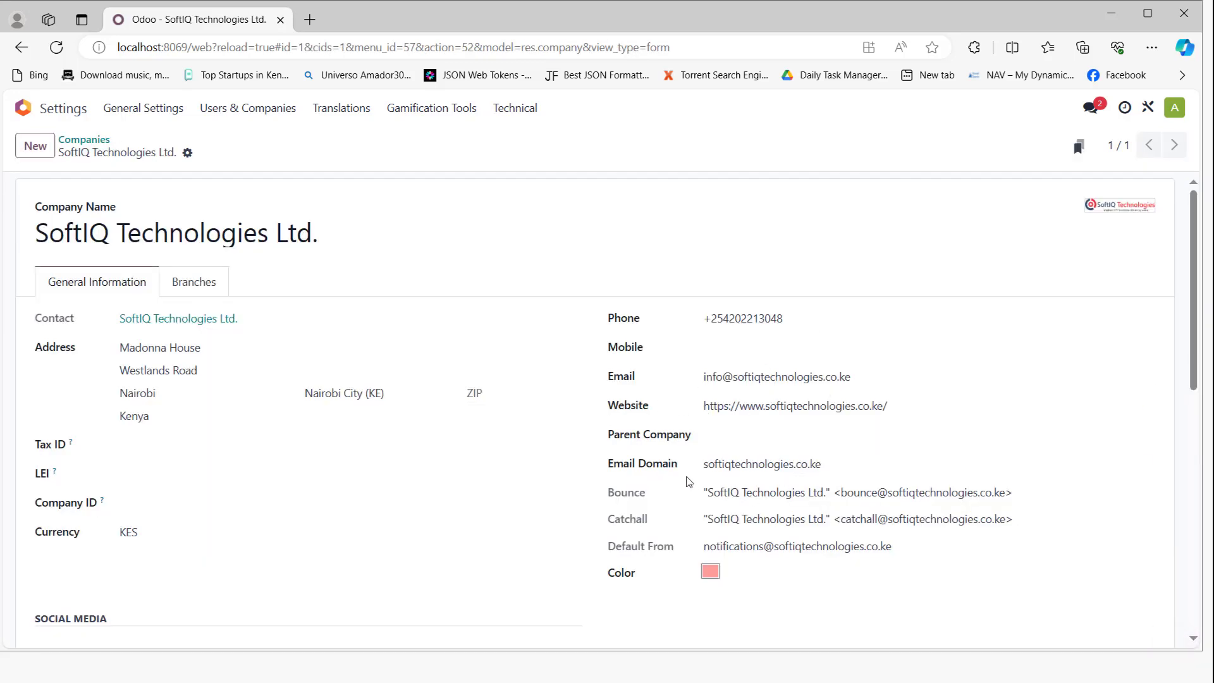
pyautogui.click(23, 109)
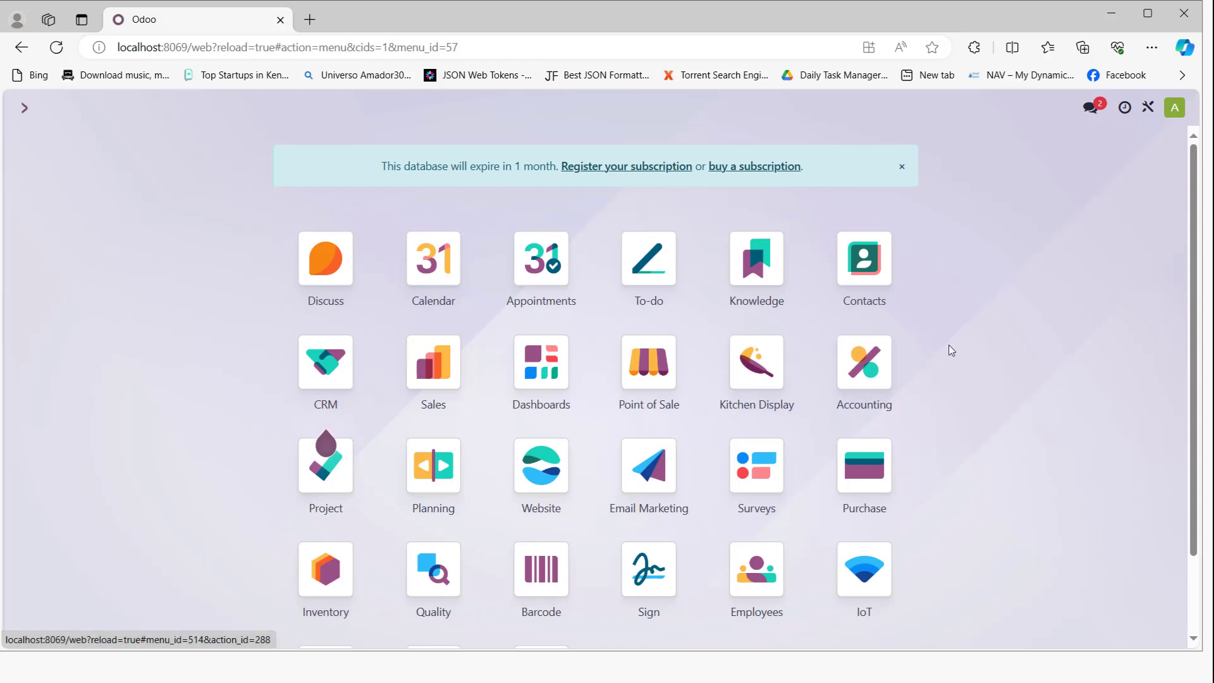
# Find the Companies model in the Models list, correcting the misspelled 'comapnies' search to 'companies'
pyautogui.write('/model')
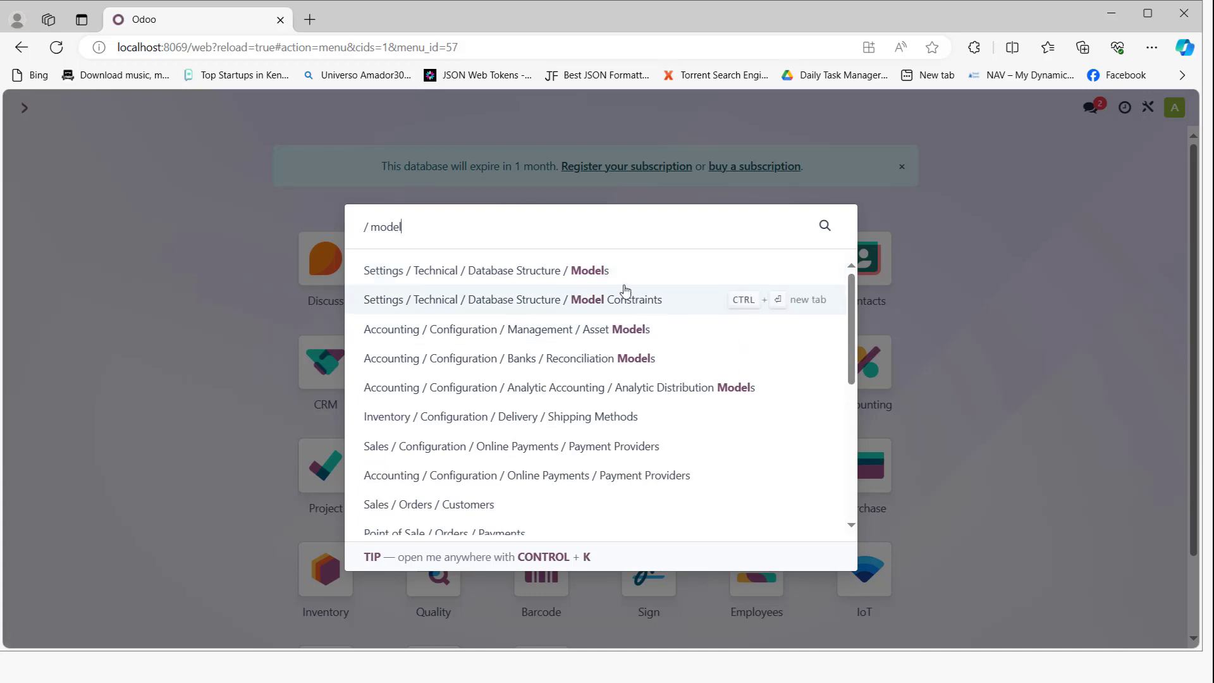
pyautogui.click(609, 270)
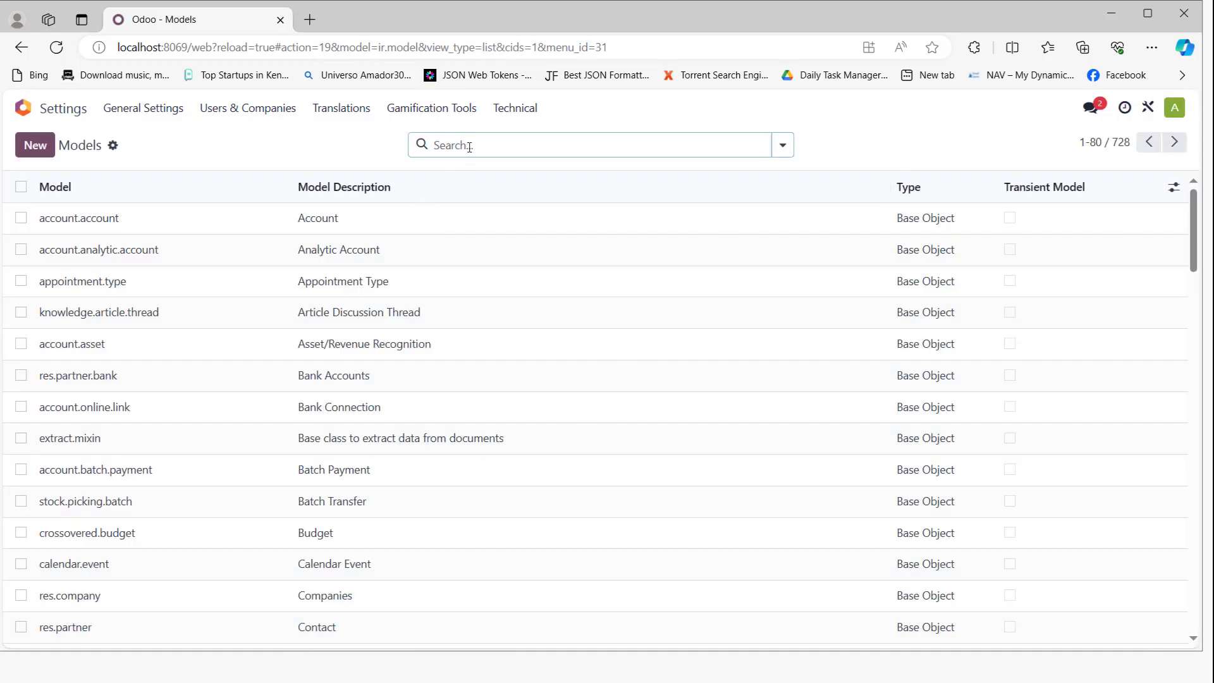
pyautogui.click(468, 145)
pyautogui.write('comapnie')
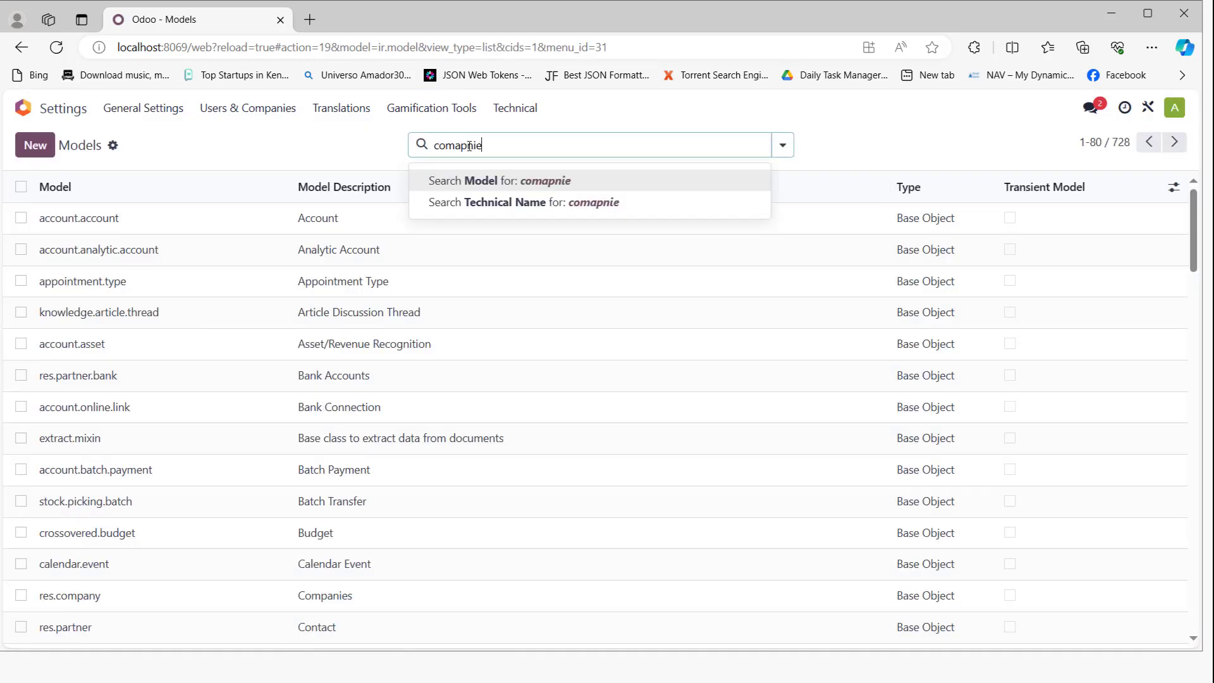
pyautogui.write('s')
pyautogui.press('Return')
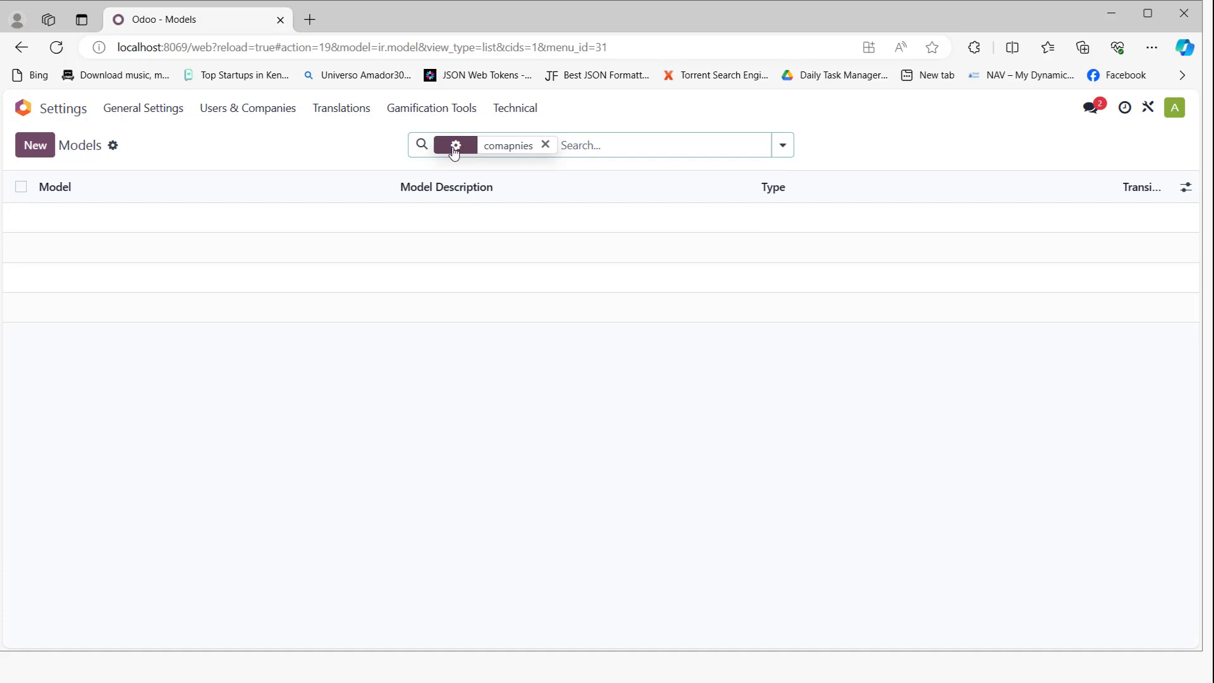
pyautogui.click(546, 145)
pyautogui.write('compa')
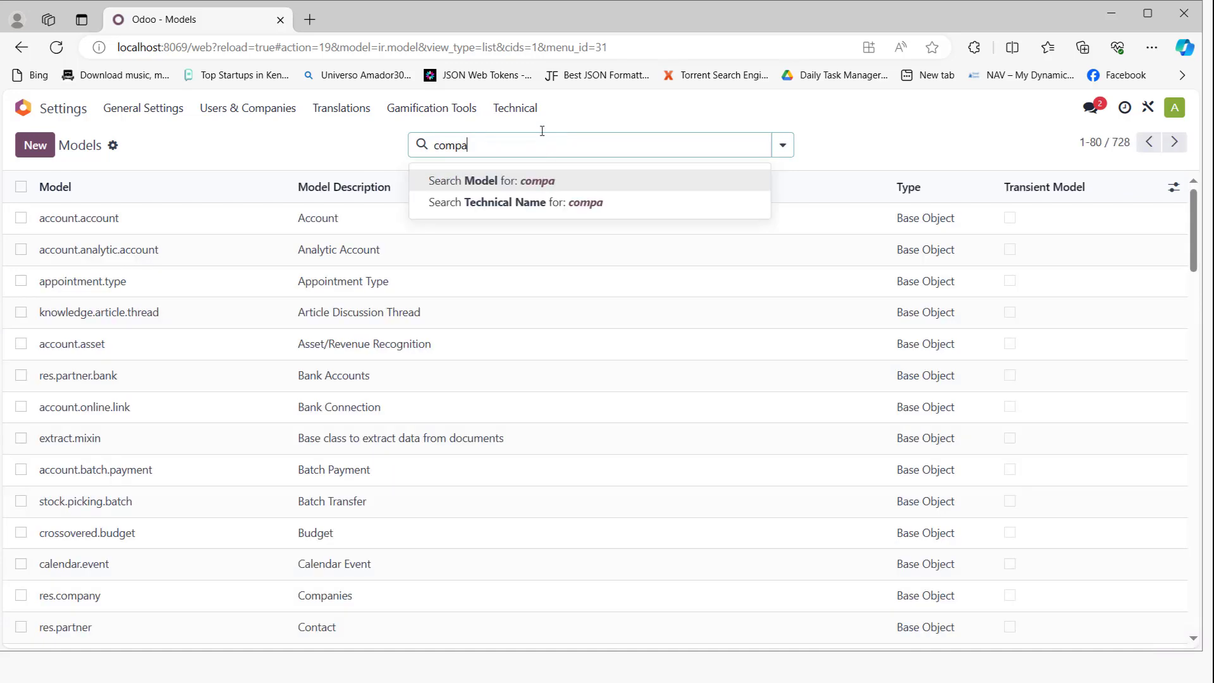
pyautogui.write('nies')
pyautogui.press('Return')
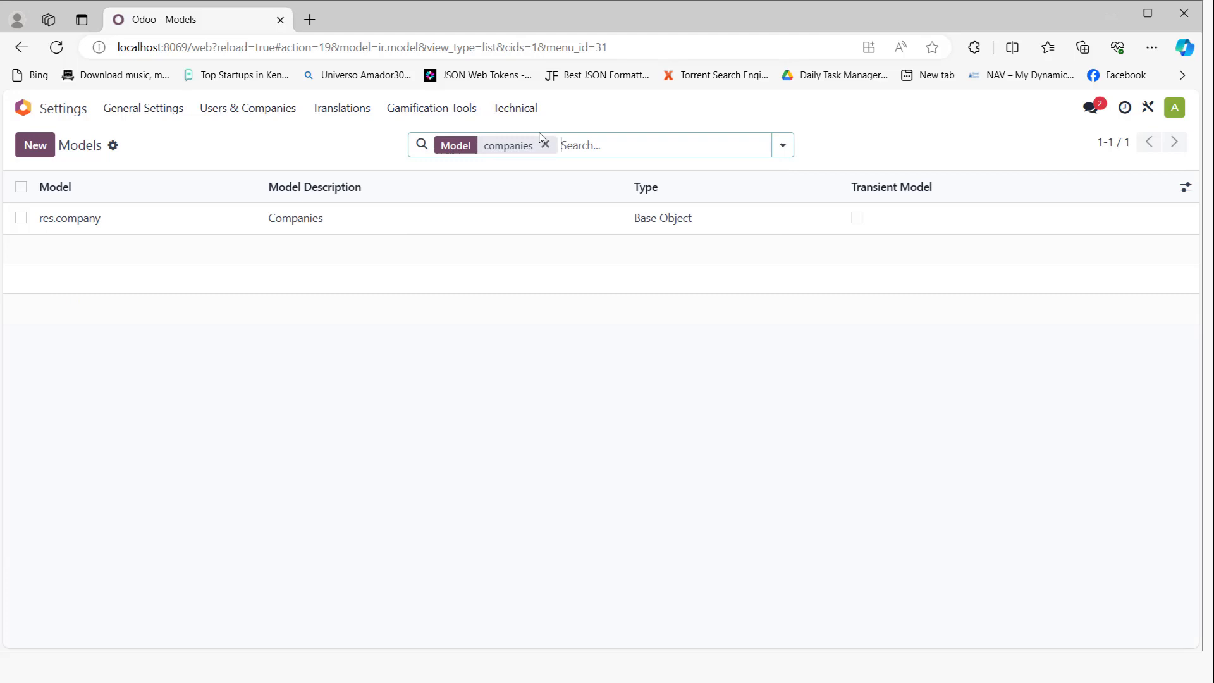
# Copy the field name account_default_pos_receivable_account_id and close the field dialog
pyautogui.scroll(-4, 236, 496)
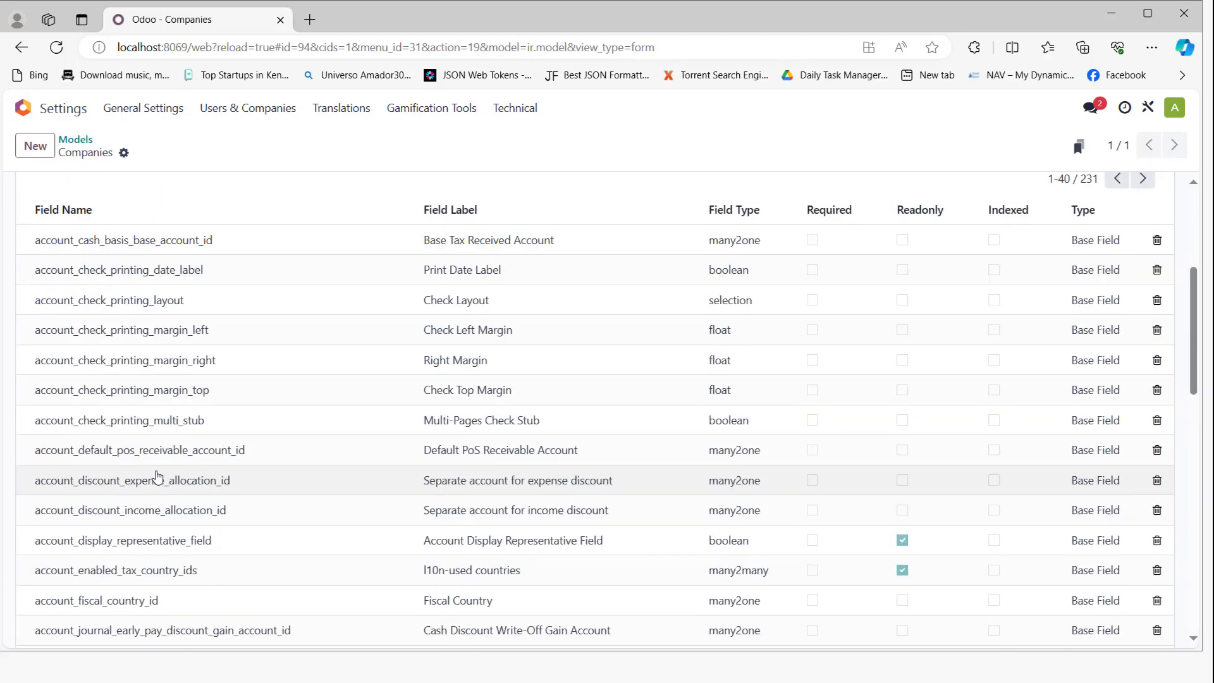
pyautogui.moveTo(35, 451); pyautogui.dragTo(273, 450)
pyautogui.click(279, 393)
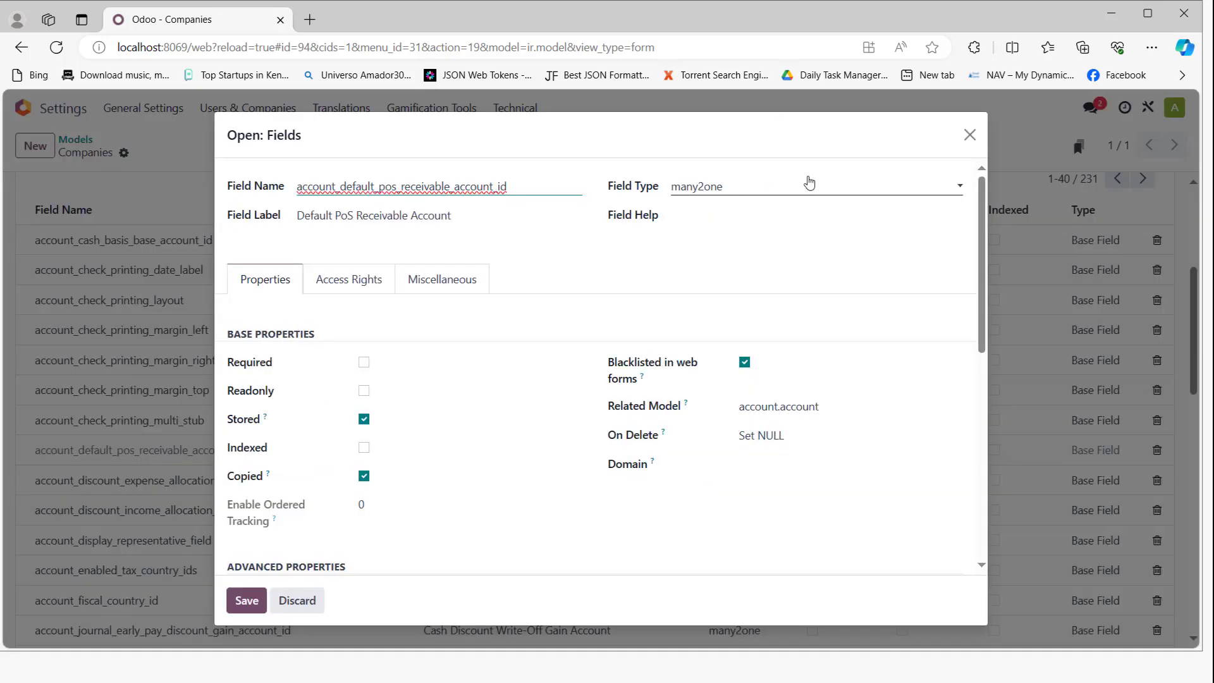
pyautogui.click(967, 136)
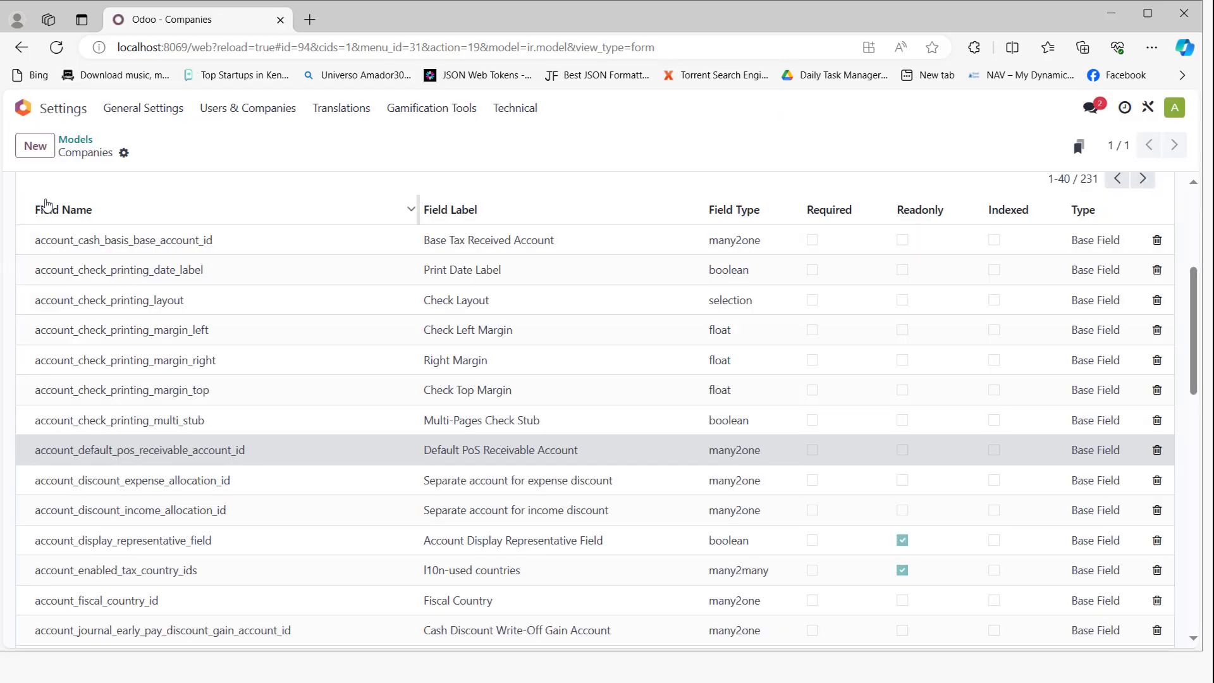
# Activate developer mode from the Developer Tools section of Settings
pyautogui.click(21, 109)
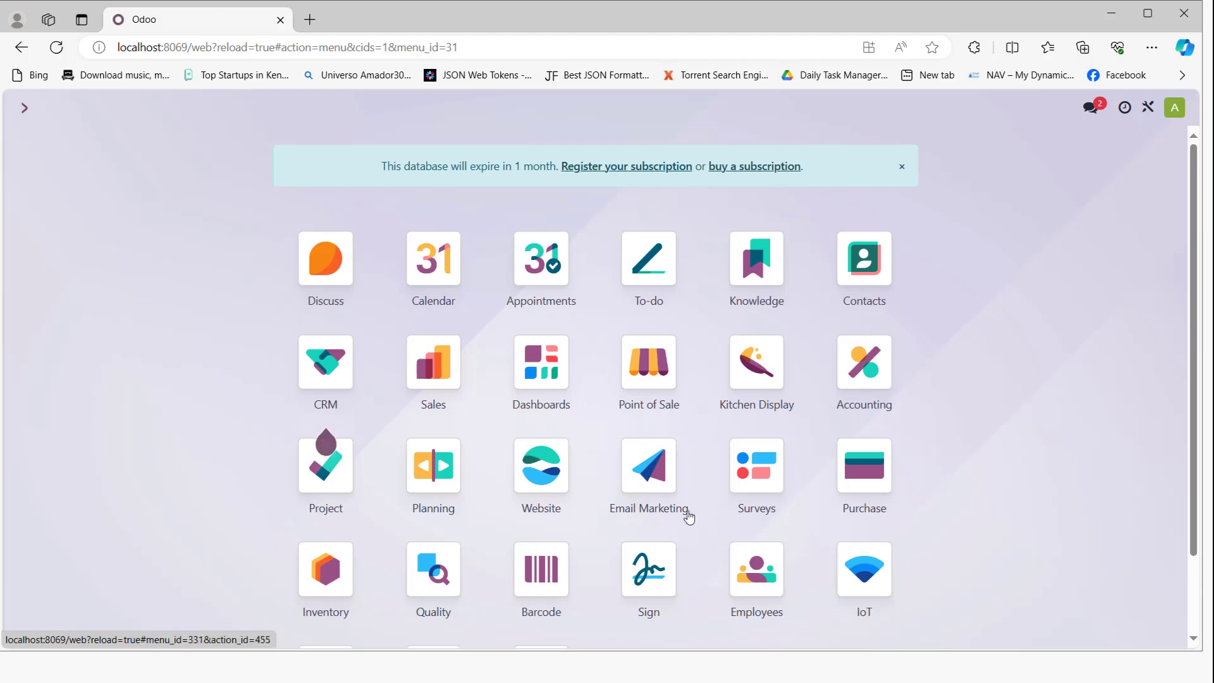
pyautogui.click(541, 579)
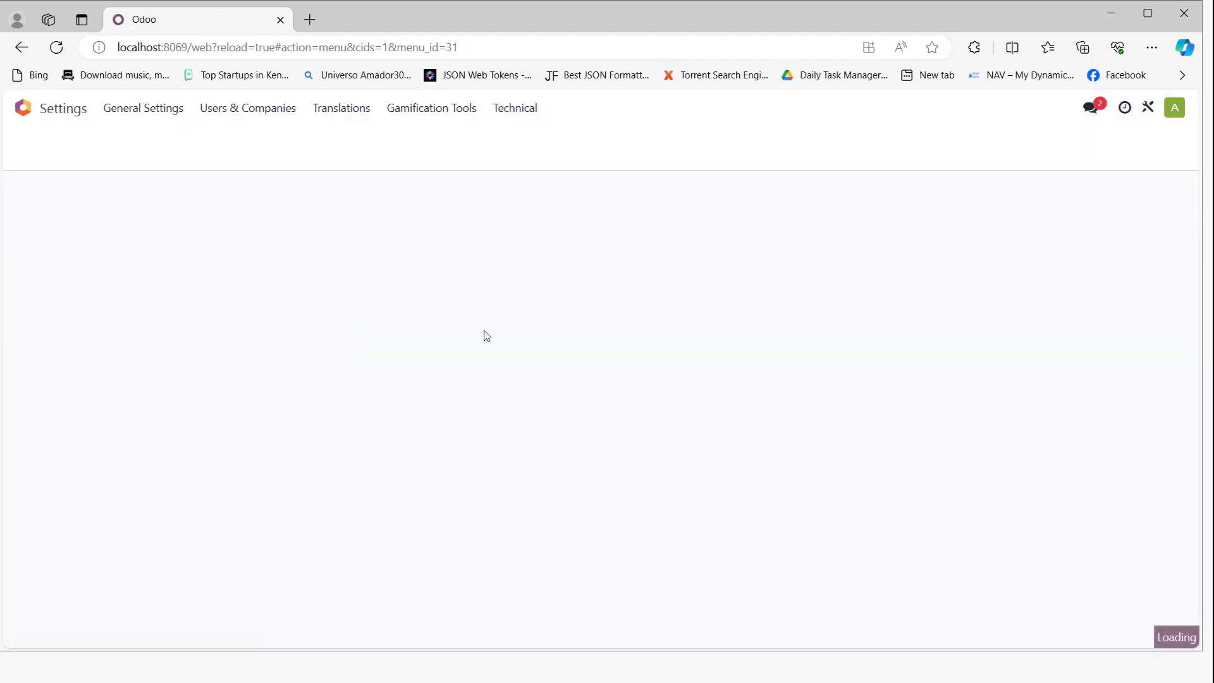
pyautogui.scroll(-15, 380, 392)
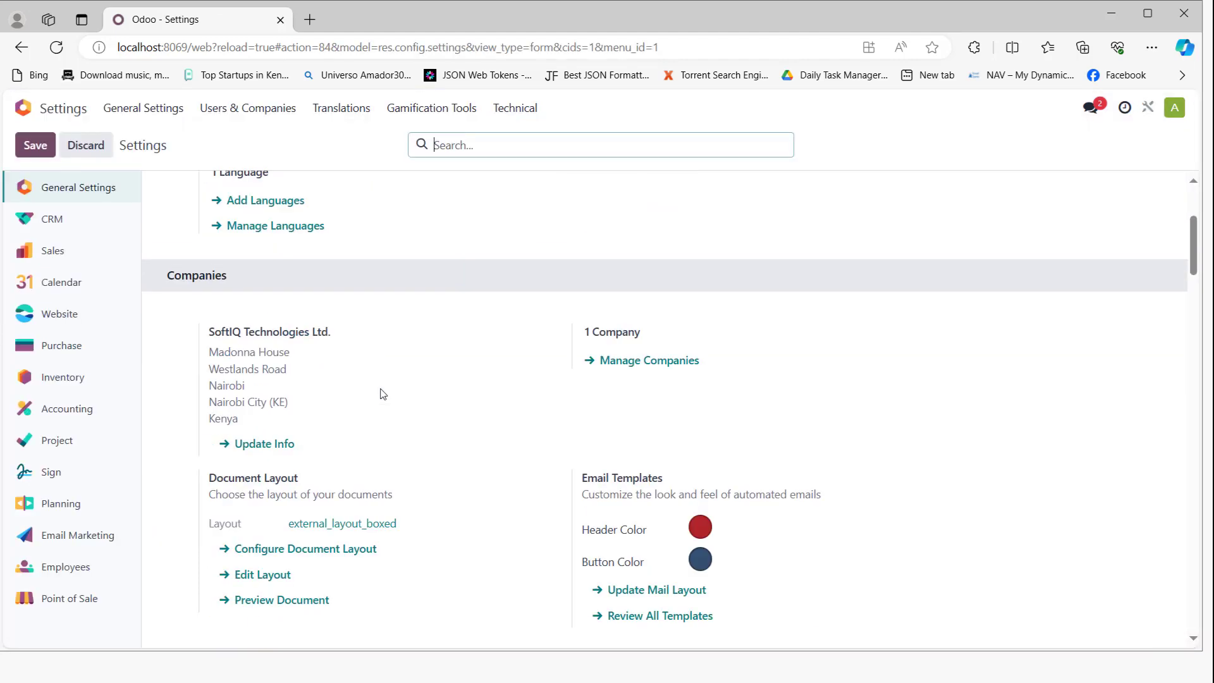
pyautogui.scroll(-10, 374, 424)
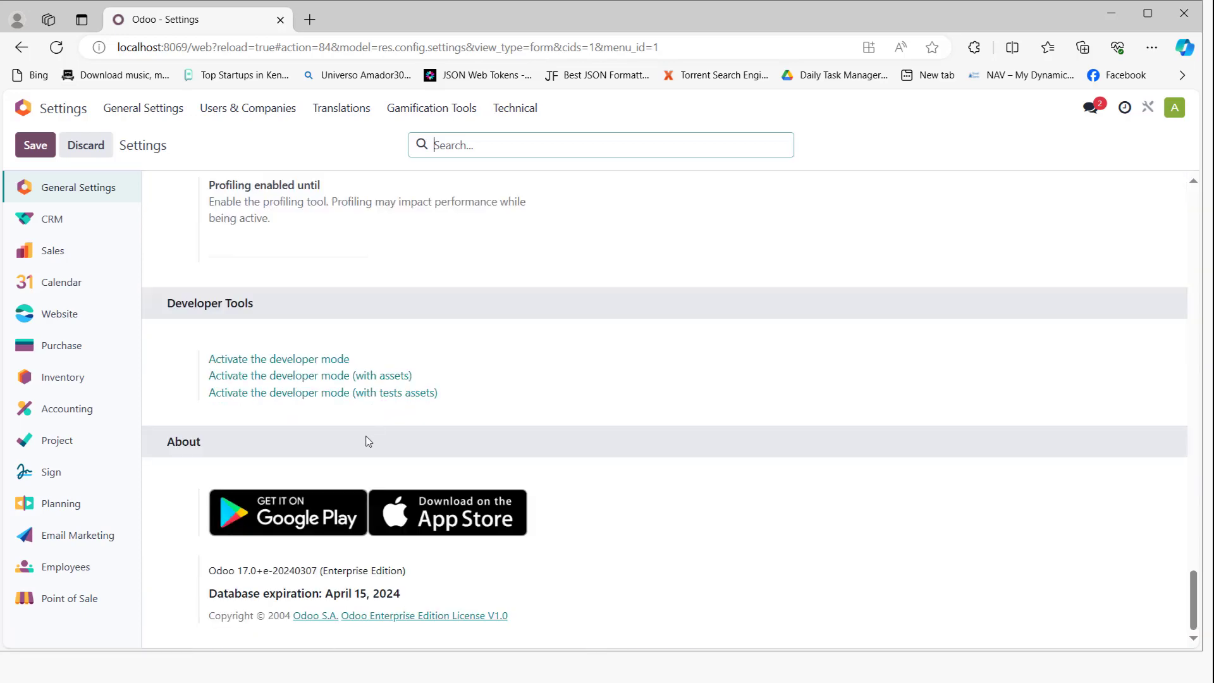
pyautogui.click(329, 358)
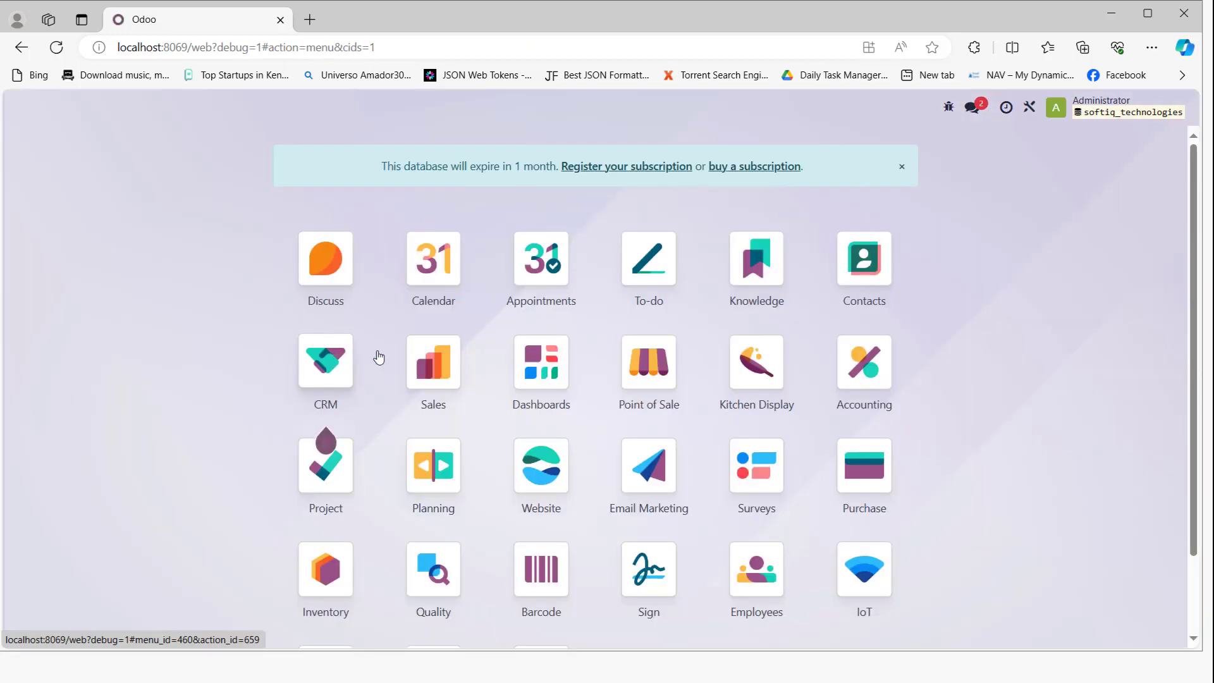
# Open the SoftIQ Technologies Ltd. record from Settings / Users & Companies / Companies
pyautogui.press('/')
pyautogui.write('companies')
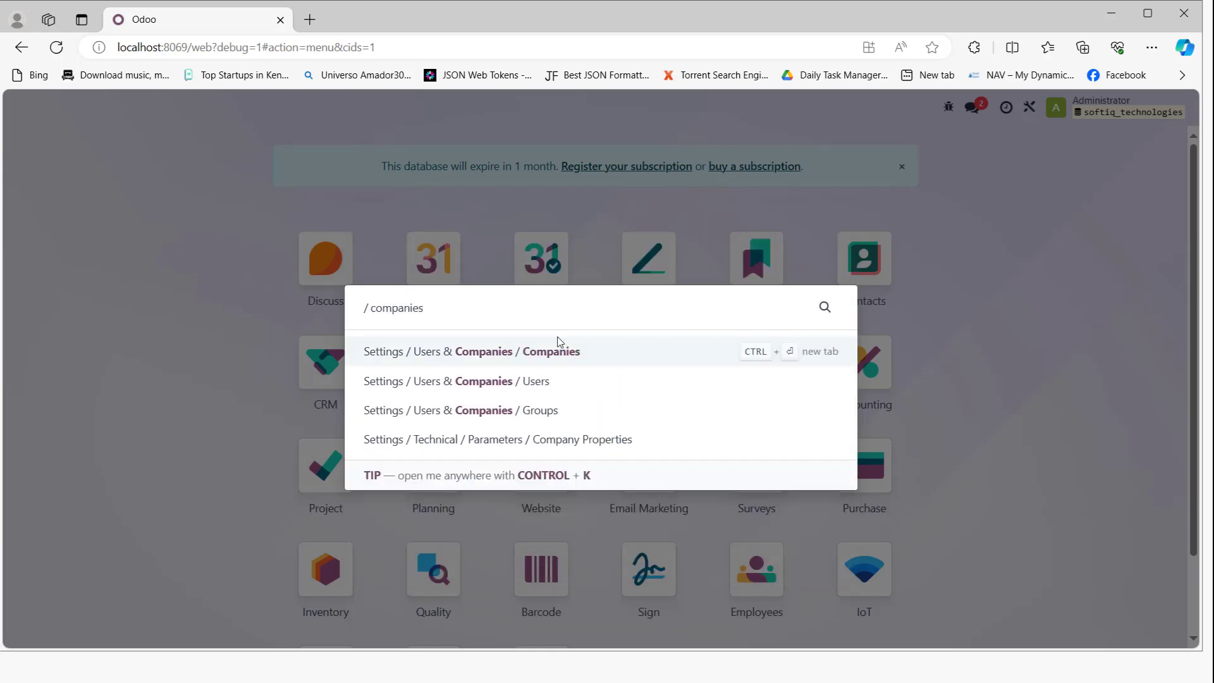
pyautogui.click(553, 355)
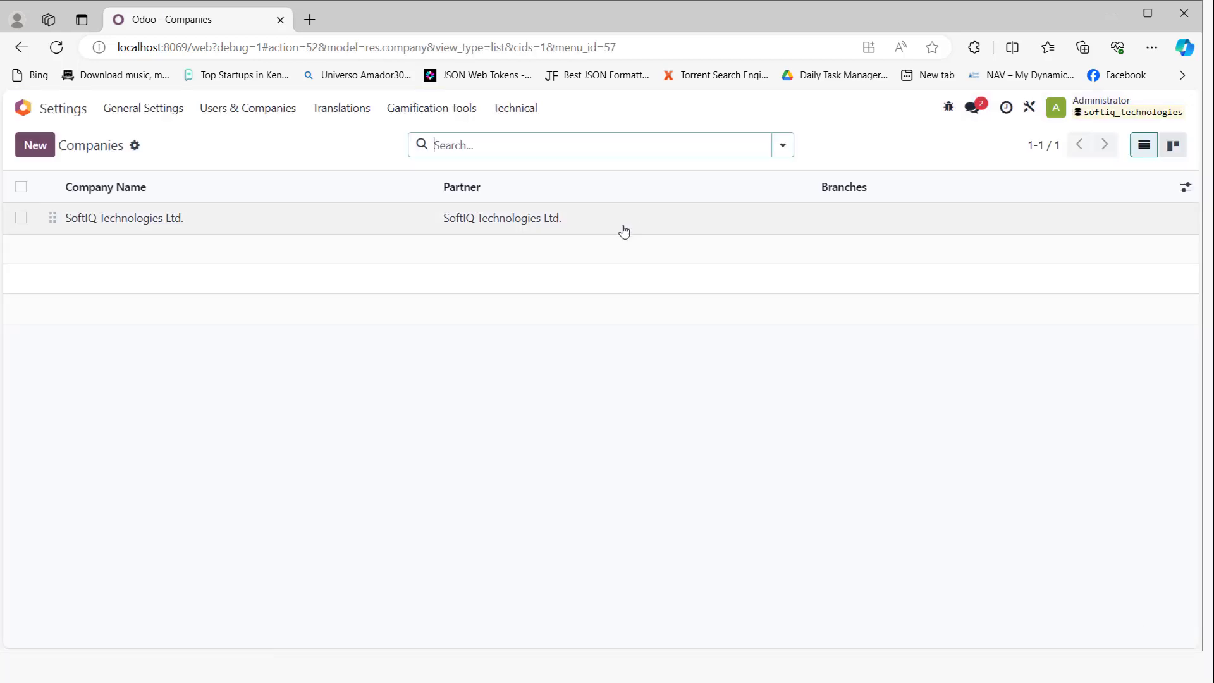
pyautogui.click(449, 218)
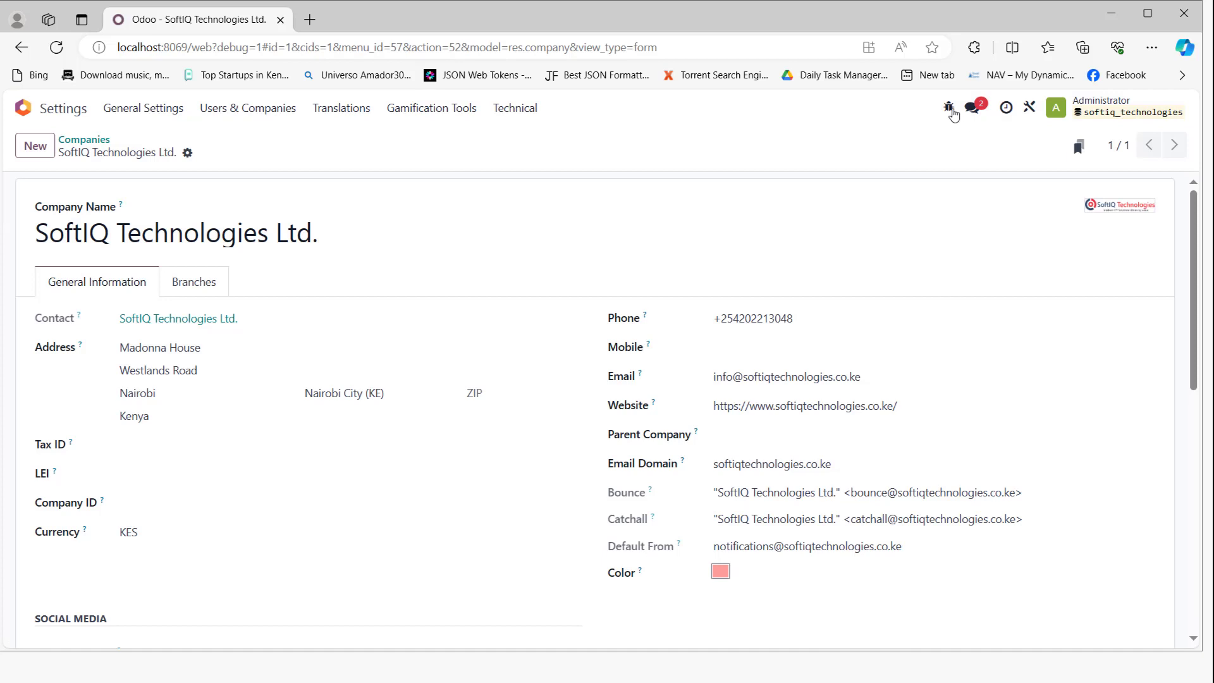
# Open the company form view's XML architecture via Edit View: Form in the debug menu
pyautogui.click(948, 107)
pyautogui.scroll(-3, 829, 411)
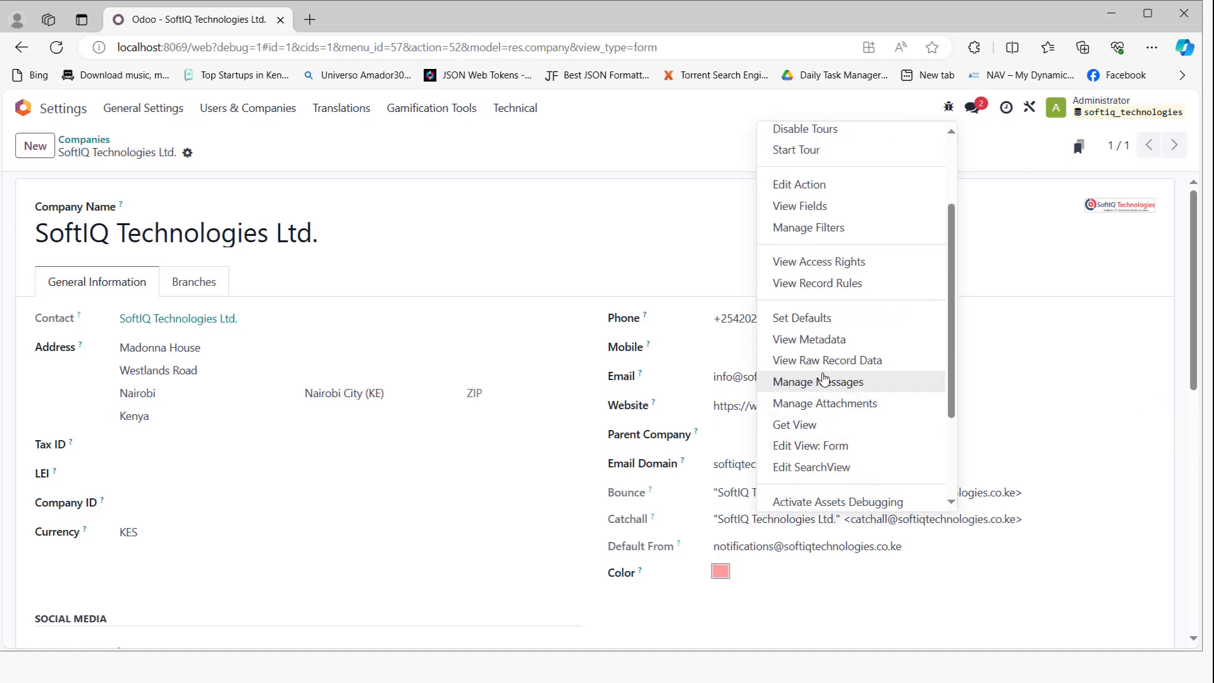
pyautogui.scroll(-2, 827, 386)
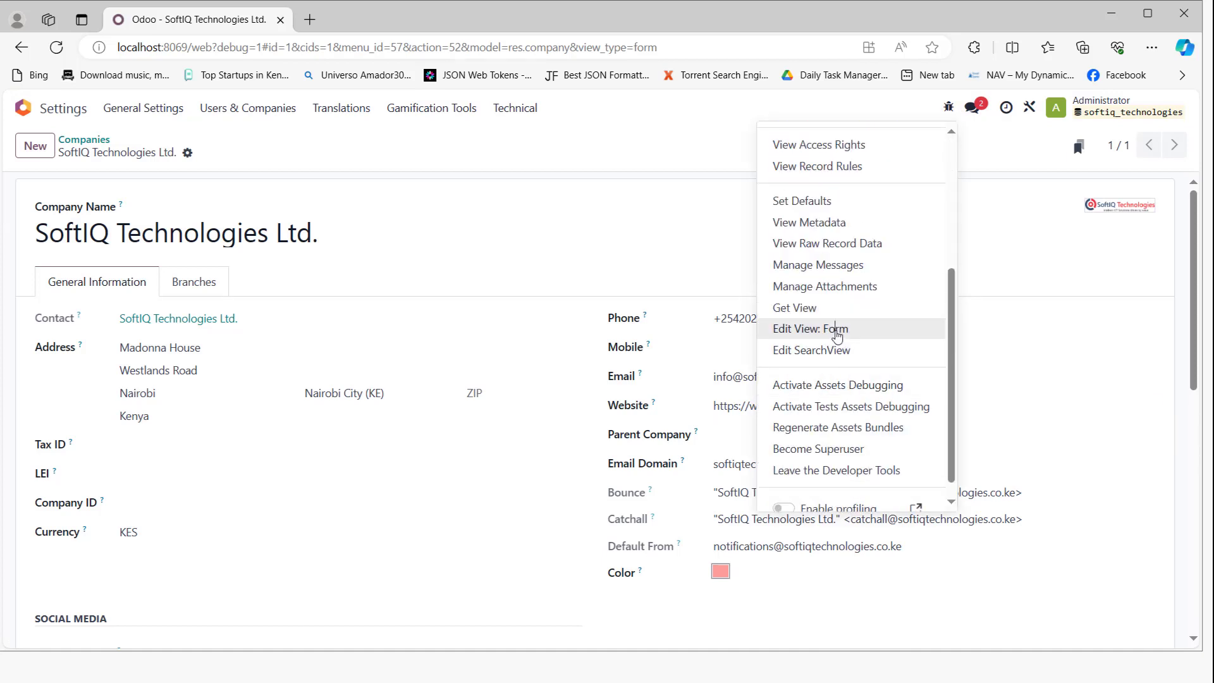
pyautogui.click(822, 328)
# Paste an account_default_pos_receivable_account_id field line below the email field, then return to Companies
pyautogui.scroll(-5, 318, 538)
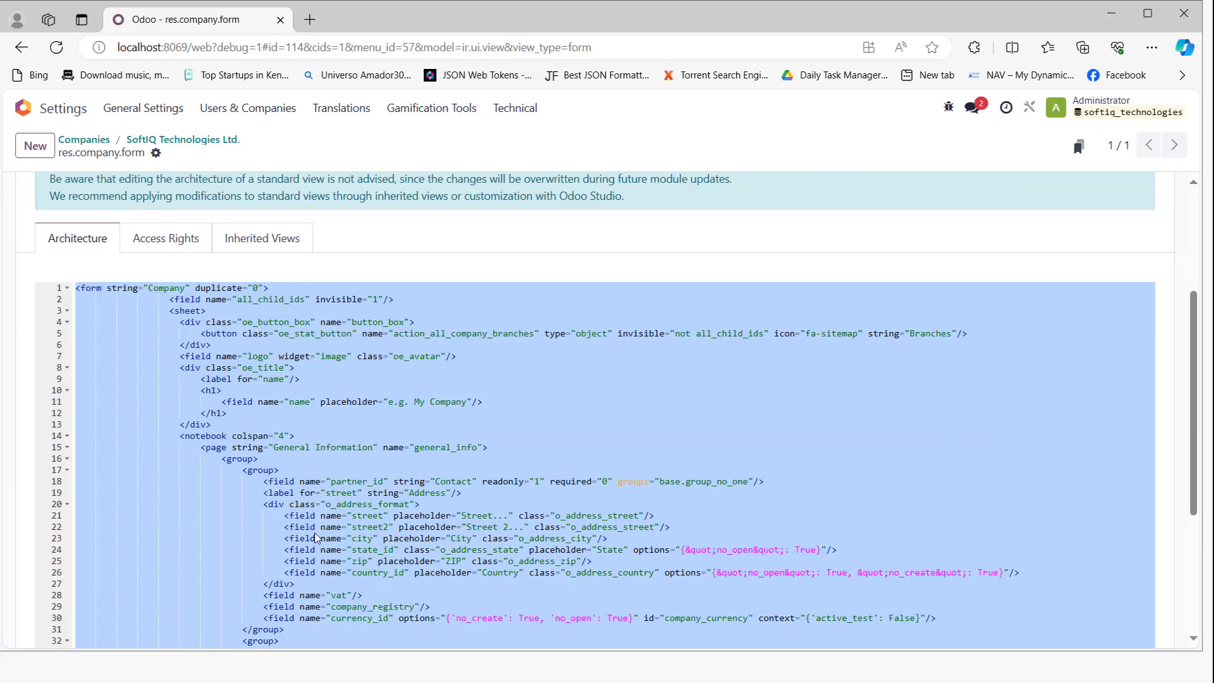
pyautogui.click(376, 531)
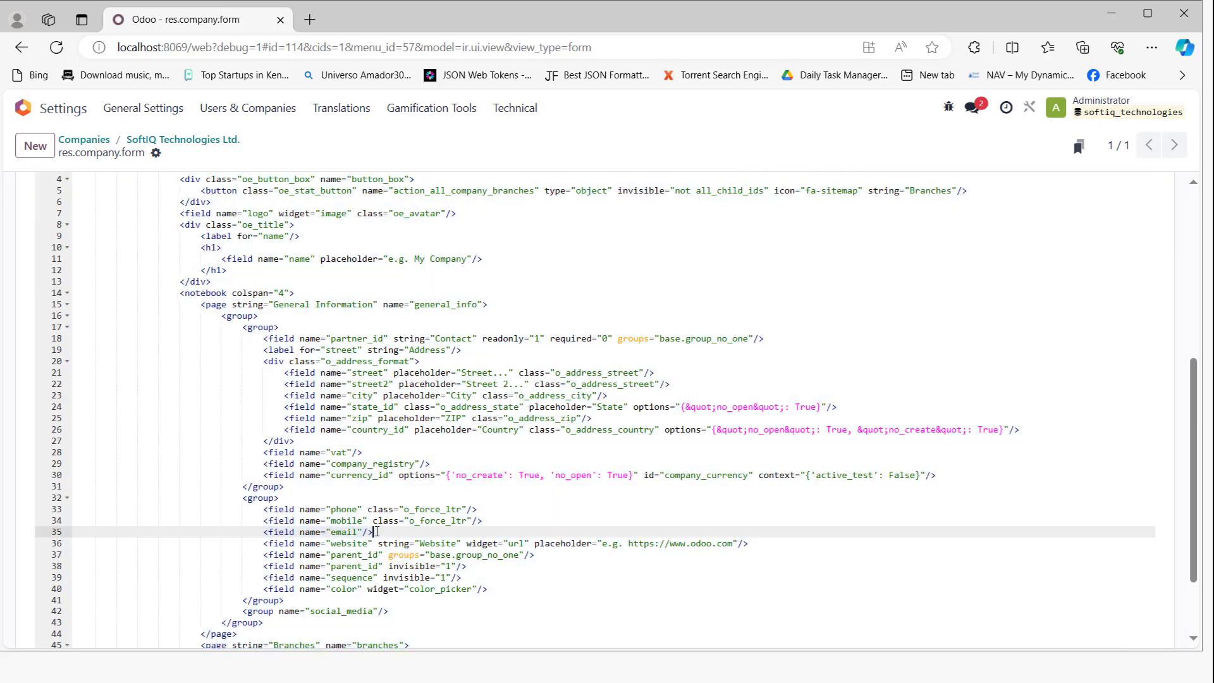
pyautogui.press('Return')
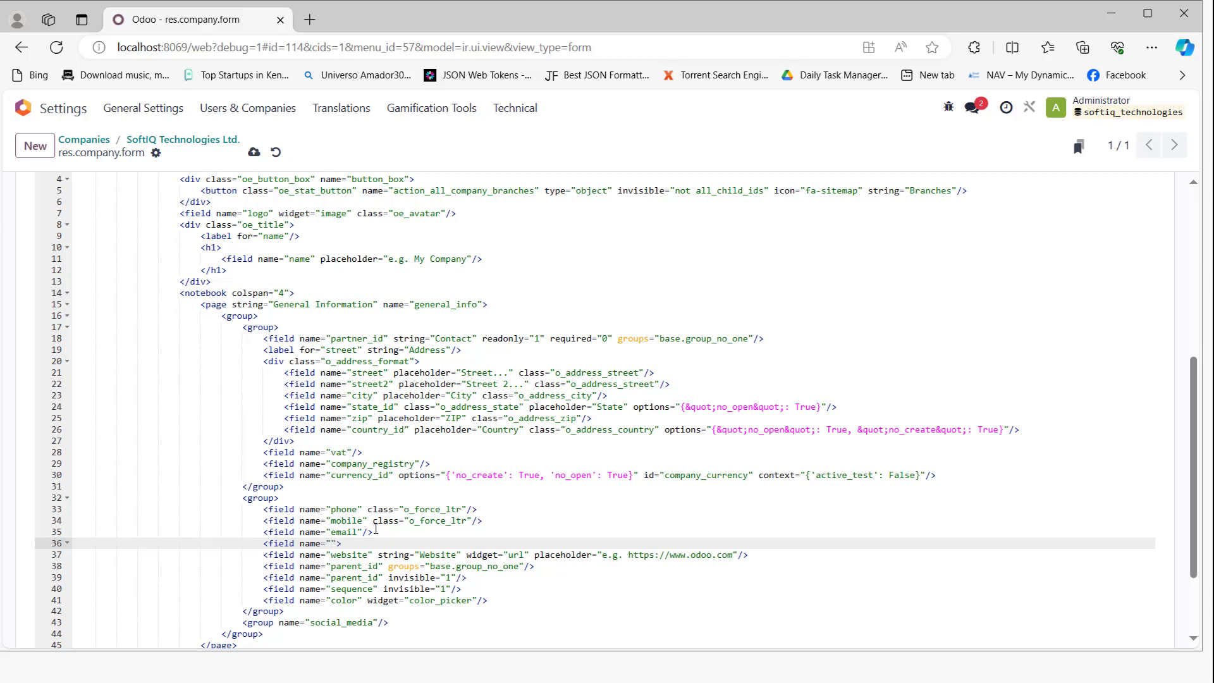
pyautogui.rightClick(336, 543)
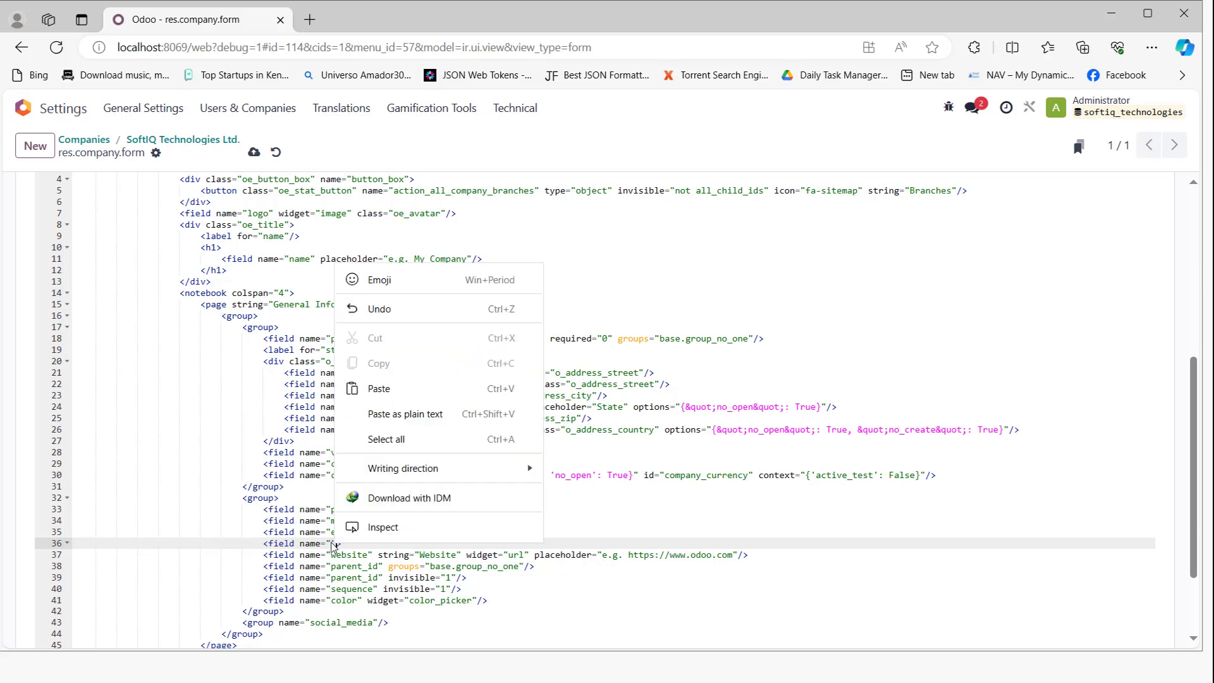
pyautogui.click(334, 543)
pyautogui.rightClick(334, 543)
pyautogui.click(376, 387)
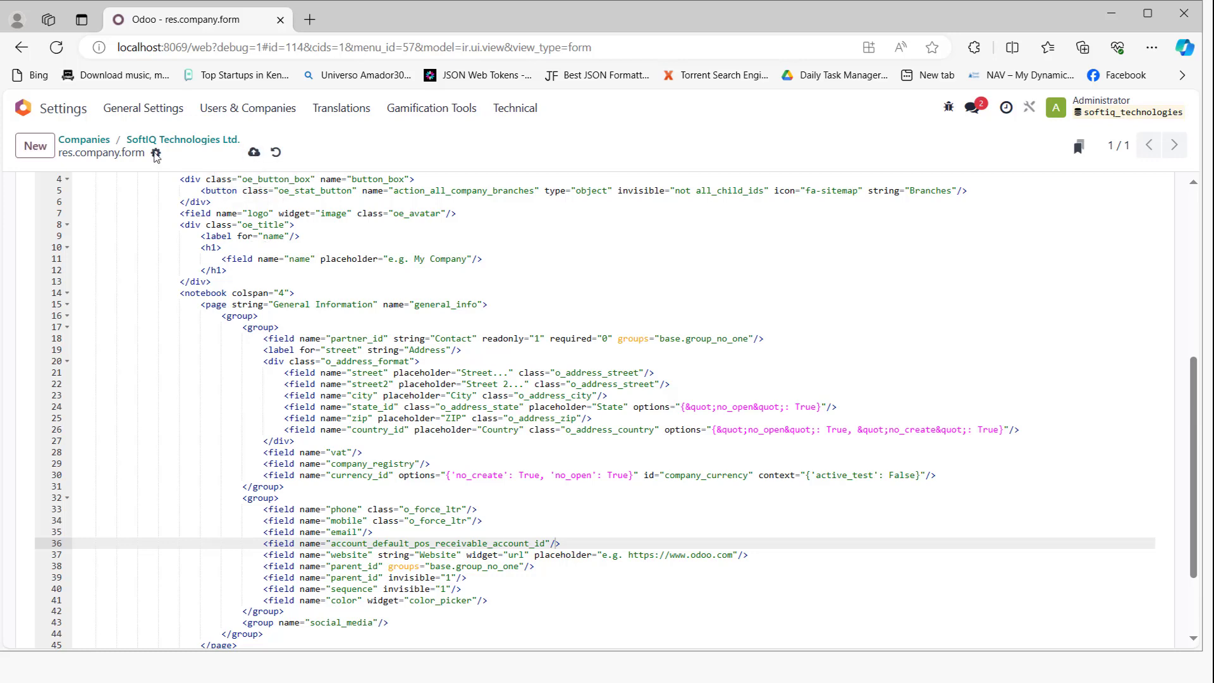
pyautogui.click(96, 141)
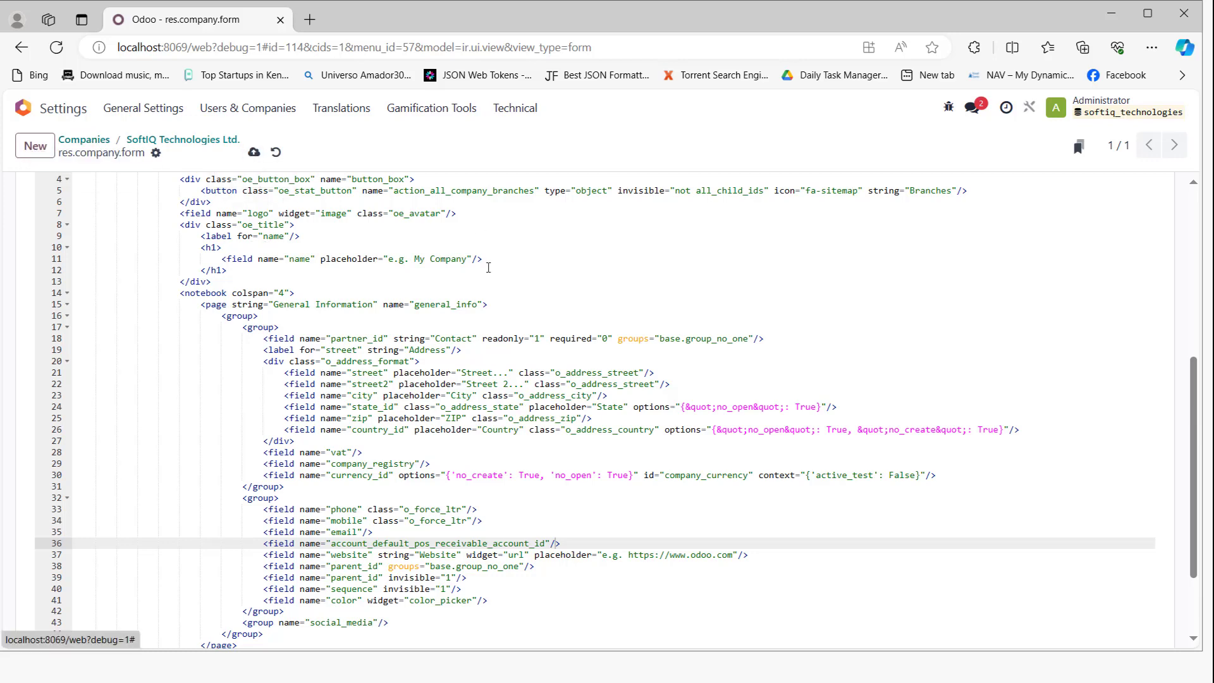
# On SoftIQ Technologies Ltd., choose 22000 Accounts Receivables as Default PoS Receivable Account and save
pyautogui.click(212, 219)
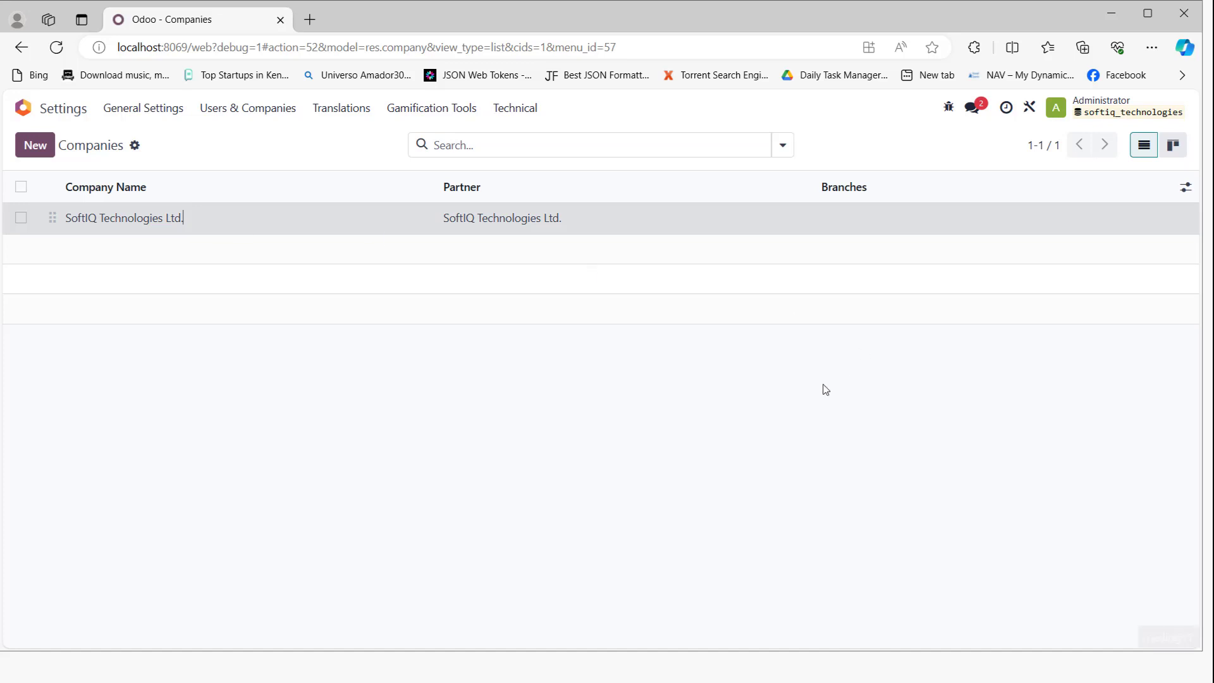
pyautogui.click(758, 408)
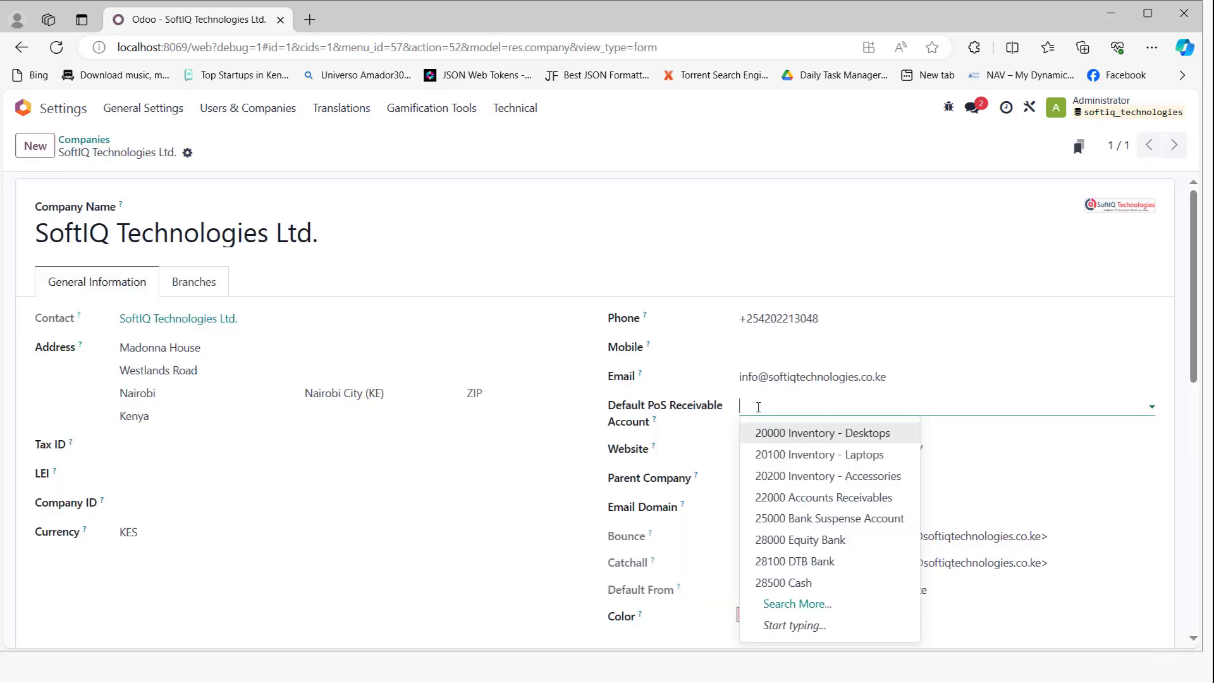
pyautogui.write('rece')
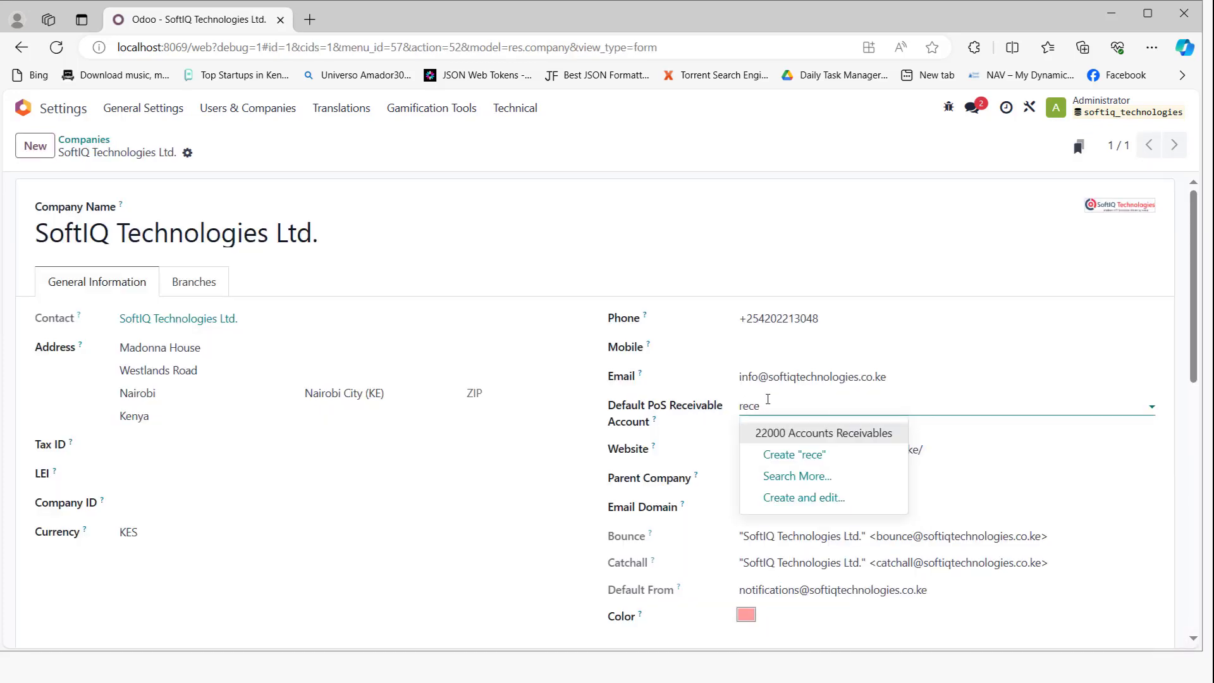
pyautogui.click(845, 437)
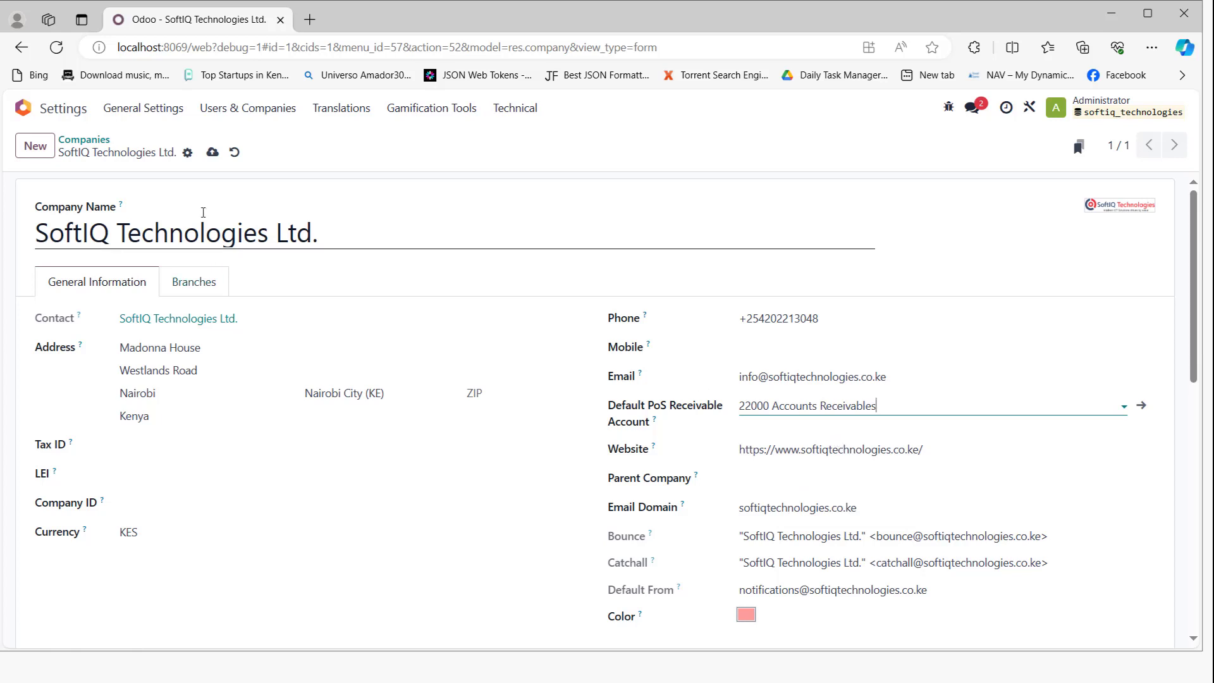
pyautogui.click(212, 154)
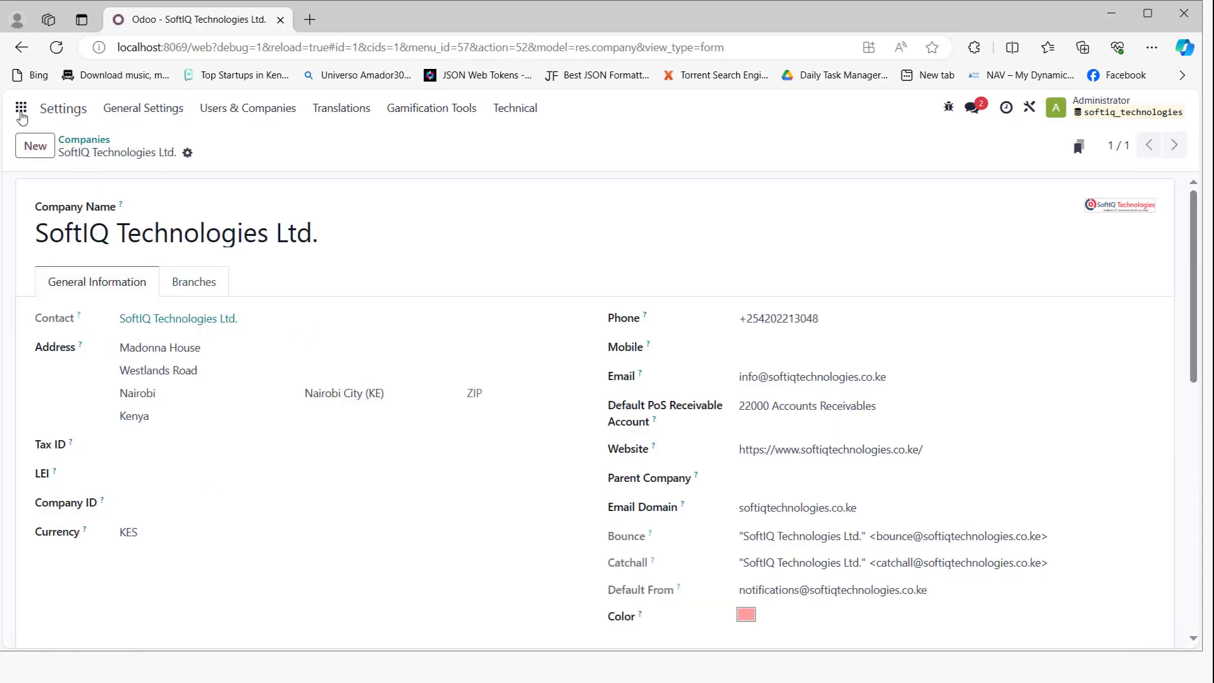
# Close the Restaurant session POS/00001 from the Point of Sale dashboard and post its entries
pyautogui.click(19, 112)
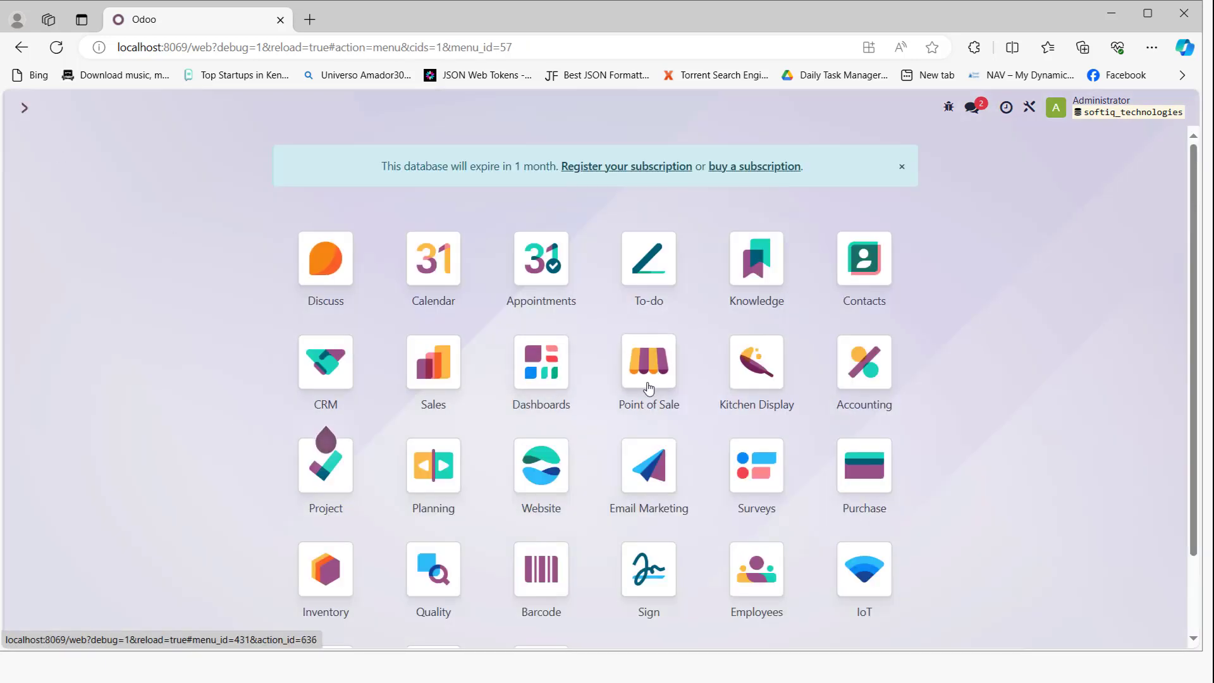
pyautogui.click(635, 407)
pyautogui.click(60, 268)
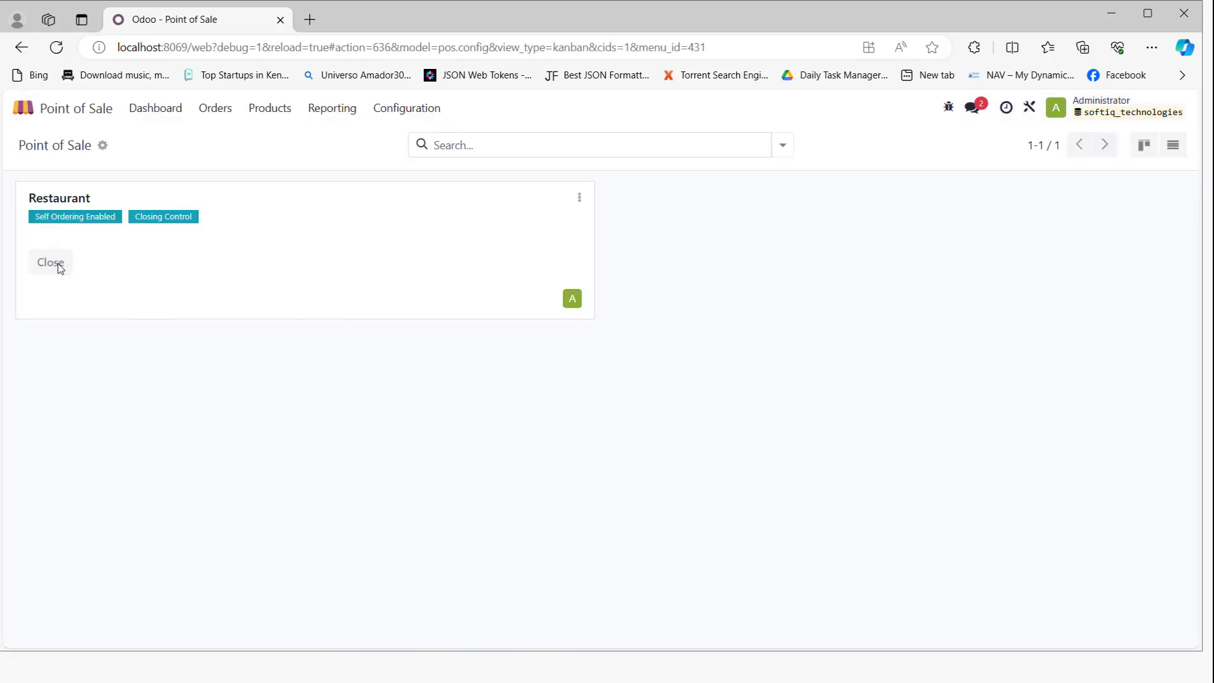
pyautogui.click(157, 201)
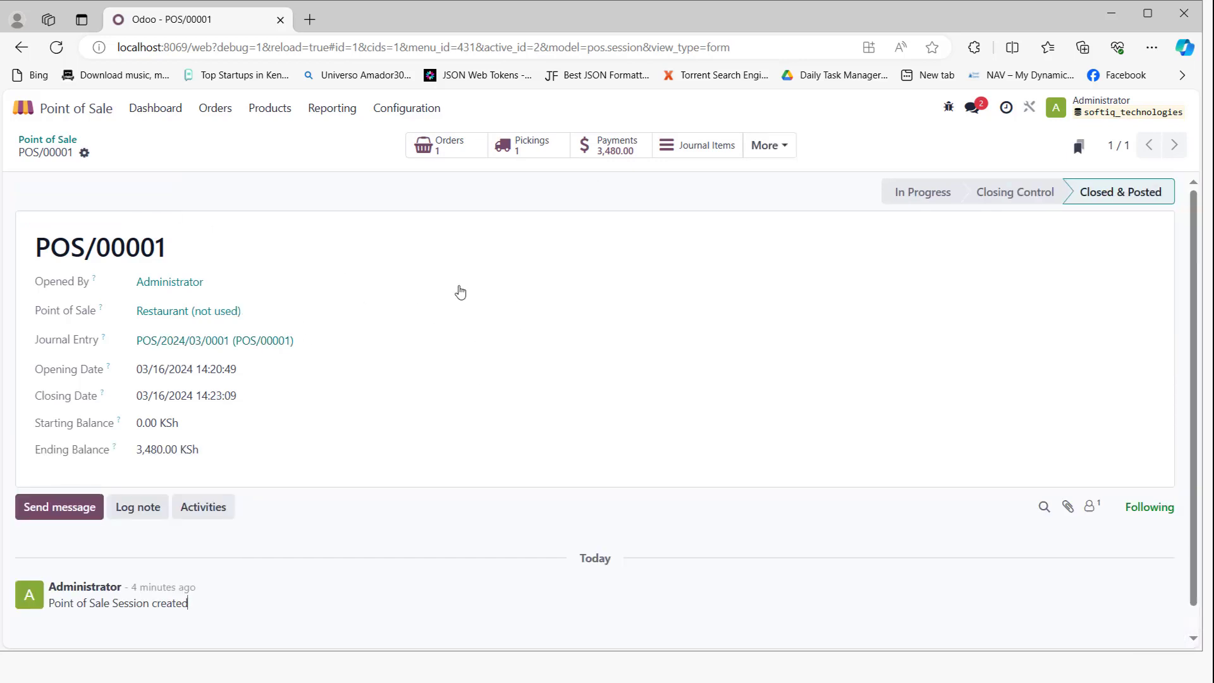
# Switch from Odoo to the slide show explaining the missing receivable account error
pyautogui.hotkey('alt', 'Tab')
pyautogui.hotkey('alt', 'Tab')
pyautogui.hotkey('alt', 'Tab')
pyautogui.hotkey('alt', 'Tab')
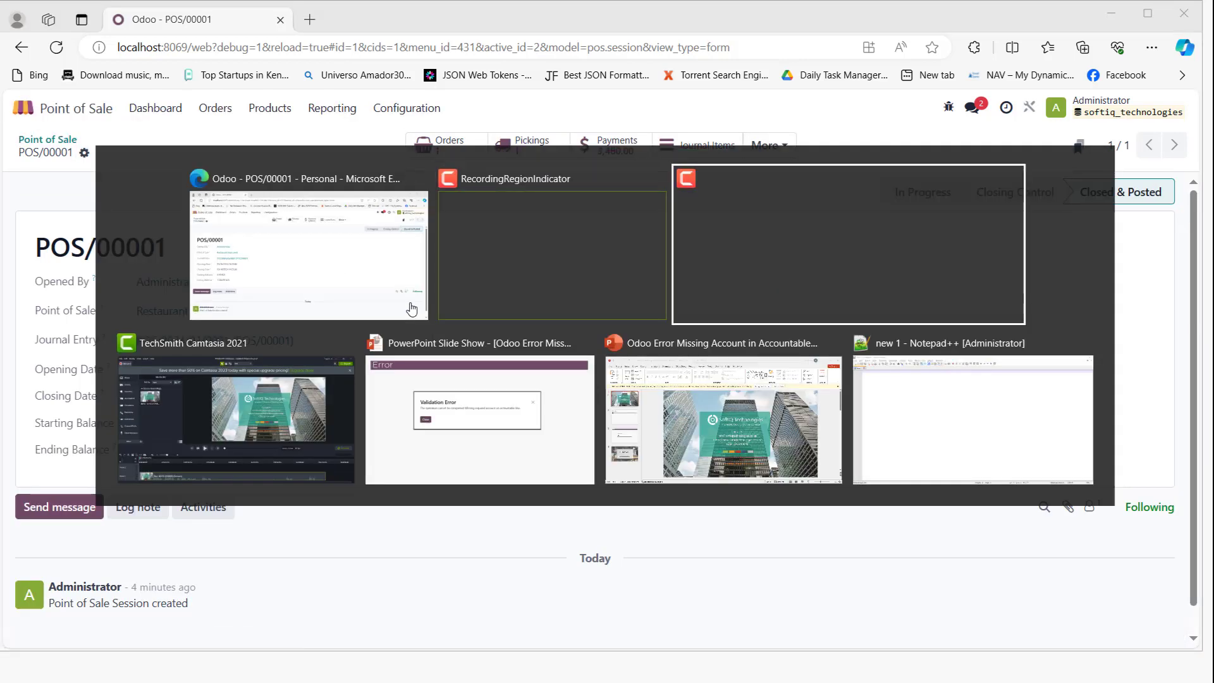